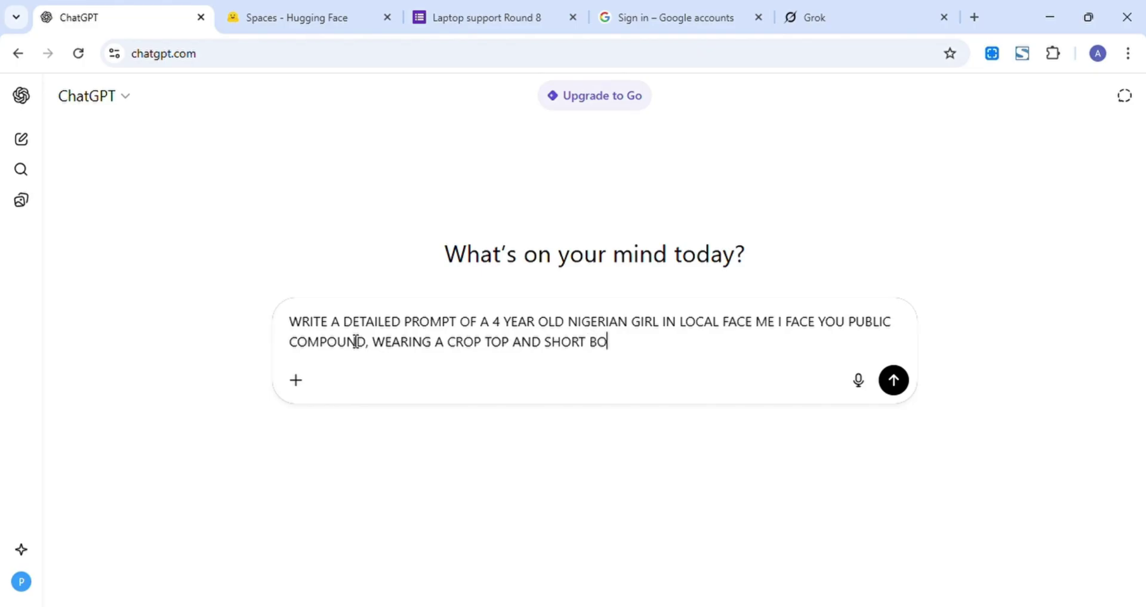
Continue the prompt request with the child's outfit, local earrings and a naturally funny facial expression.
{"action": "type", "text": "DY FITTED NO ACC"}
{"action": "key", "text": "BackSpace"}
{"action": "key", "text": "BackSpace"}
{"action": "key", "text": "BackSpace"}
{"action": "key", "text": "BackSpace"}
{"action": "key", "text": "BackSpace"}
{"action": "key", "text": "BackSpace"}
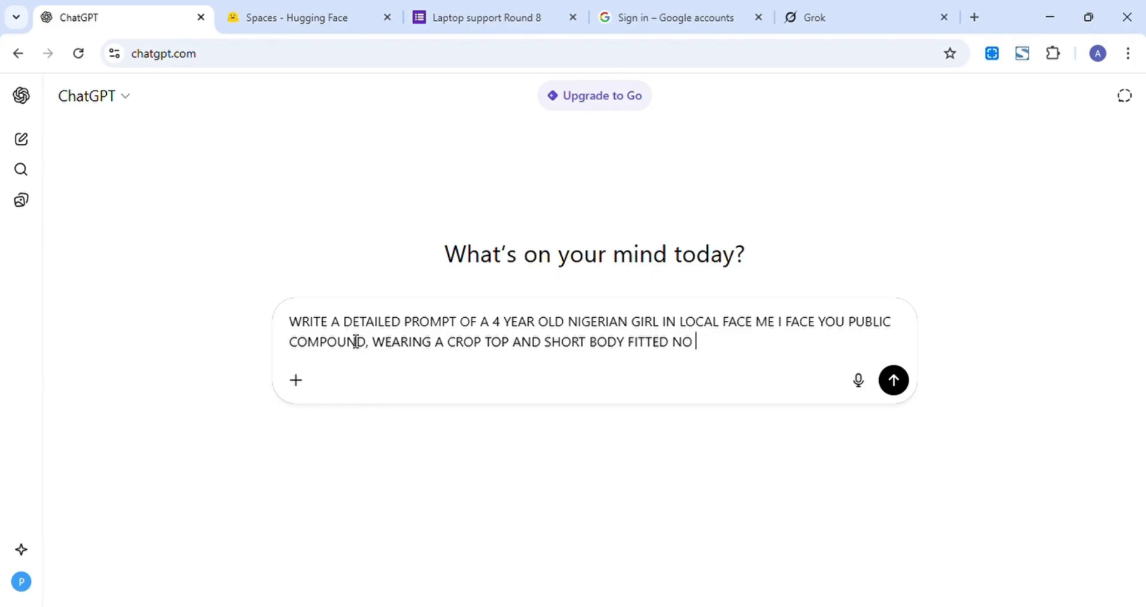
{"action": "type", "text": "AND LOCA"}
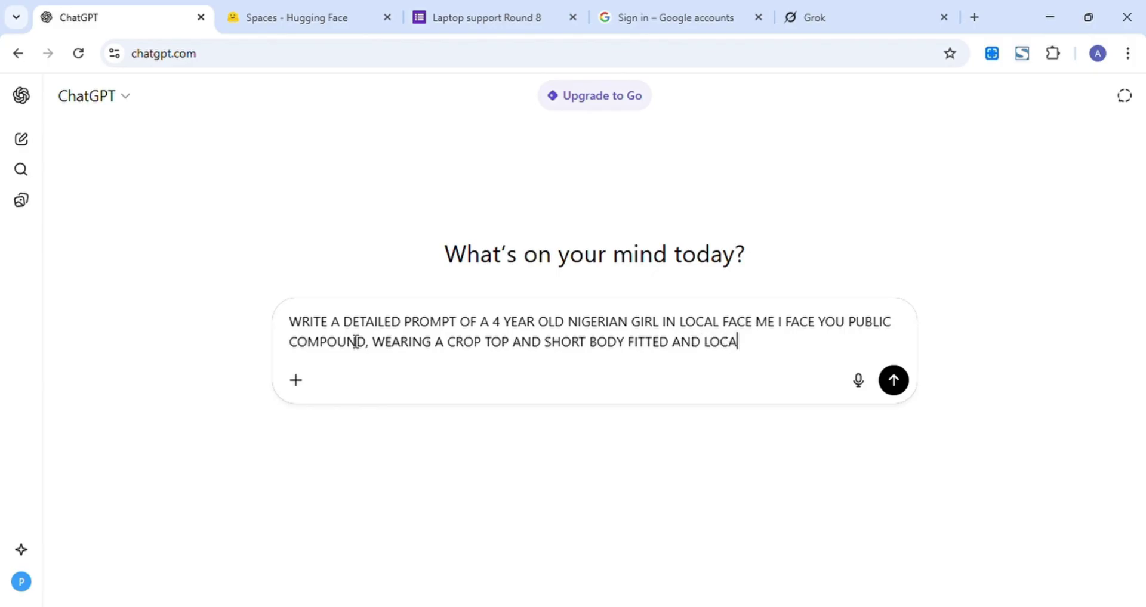
{"action": "type", "text": "L EARRING WITH NATURA"}
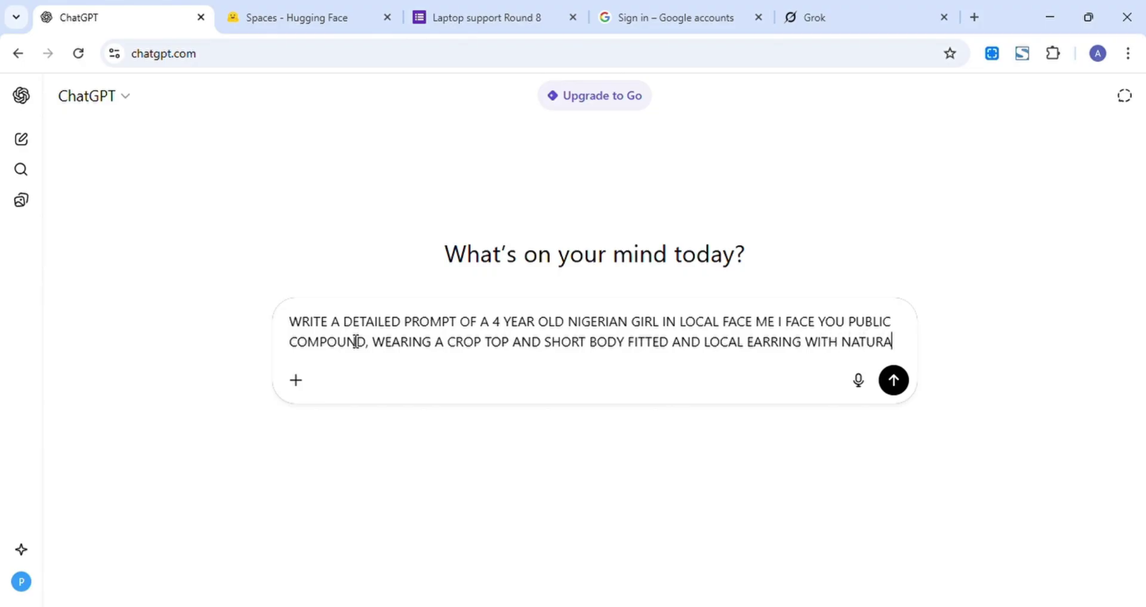
{"action": "type", "text": "LLY "}
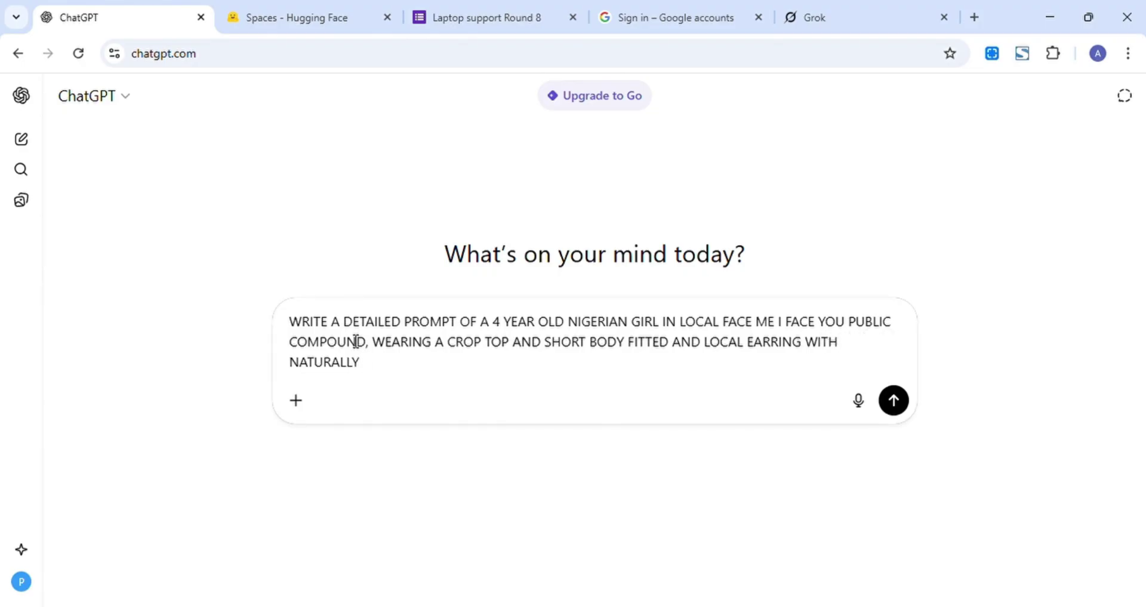
{"action": "type", "text": "FUNNY FACI"}
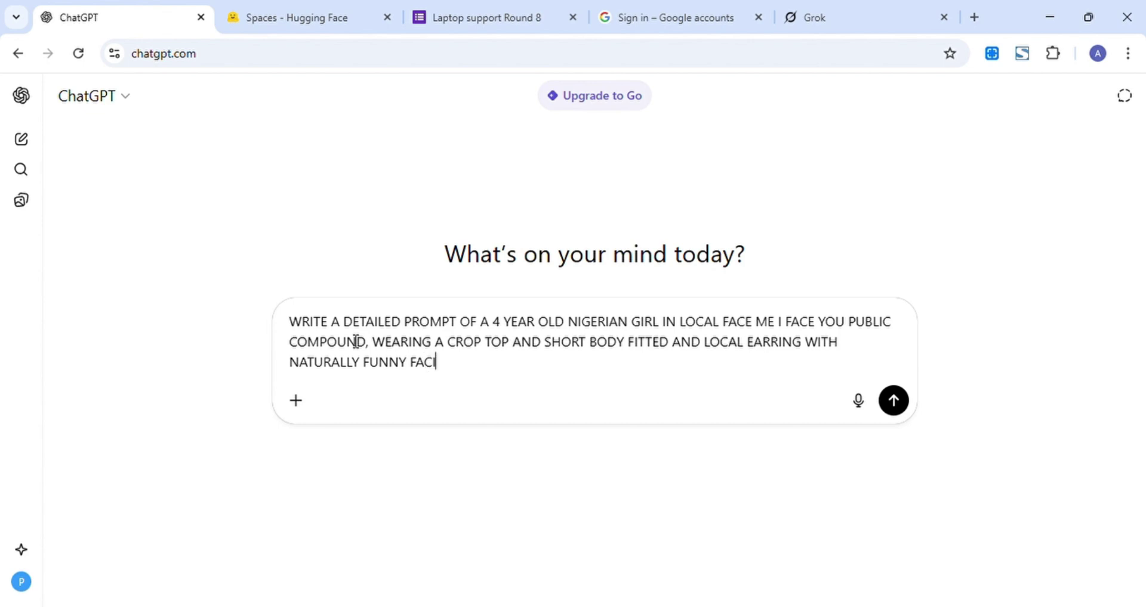
{"action": "type", "text": "AL EXPRESSION"}
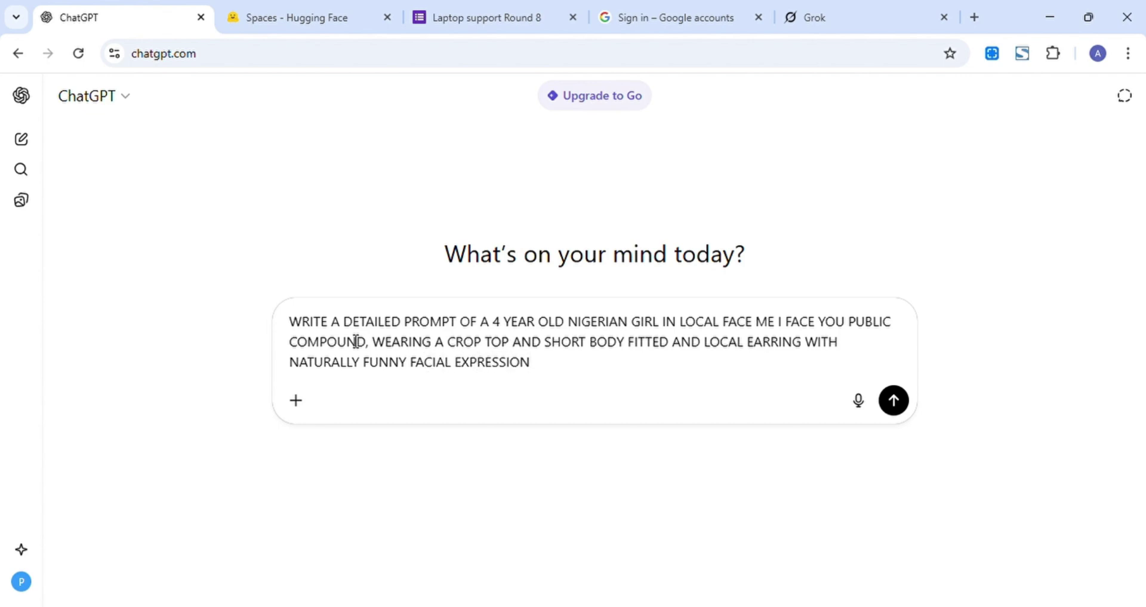
Add to the request that the image should be in cinematic realism with natural lighting.
{"action": "type", "text": ". THE IMAGE SHOU"}
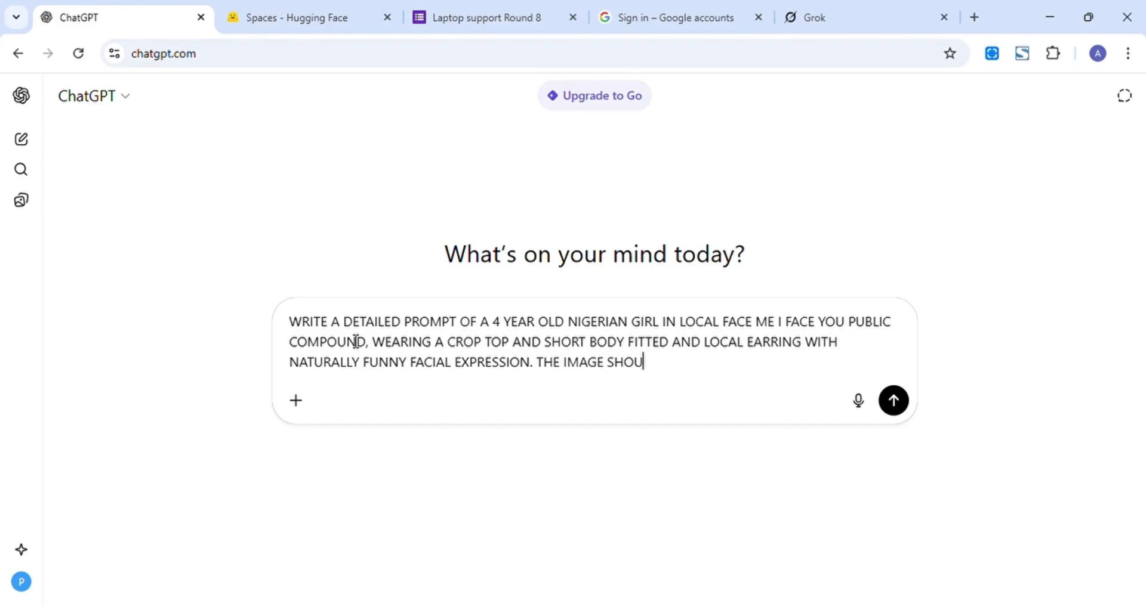
{"action": "type", "text": "LD BE IN CINEMATIC"}
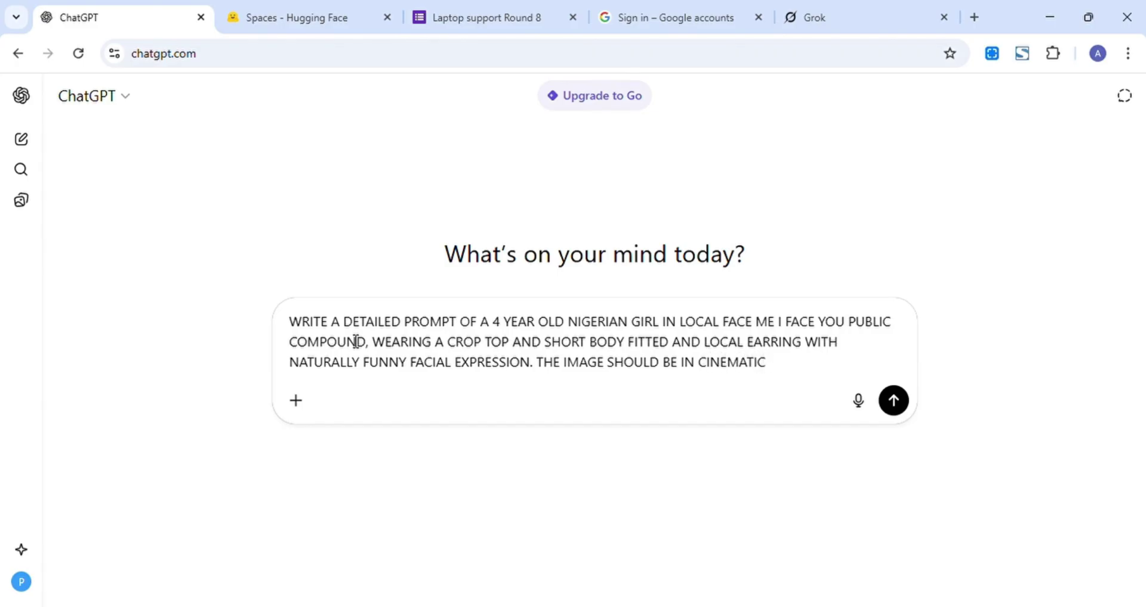
{"action": "type", "text": " REALISM,WITH"}
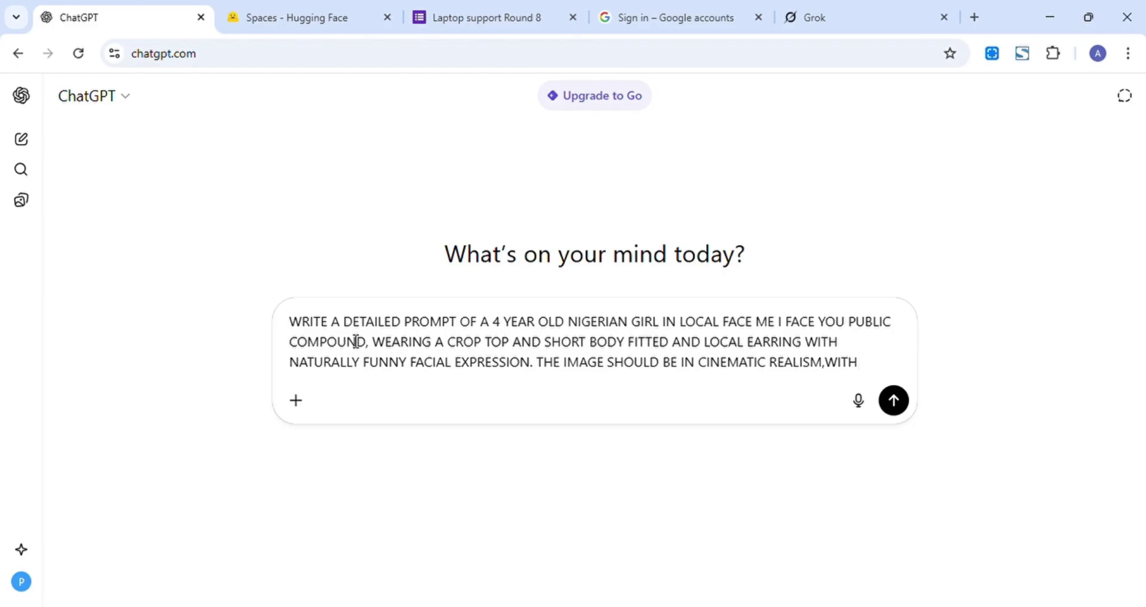
{"action": "type", "text": " NATURAL LIGHT"}
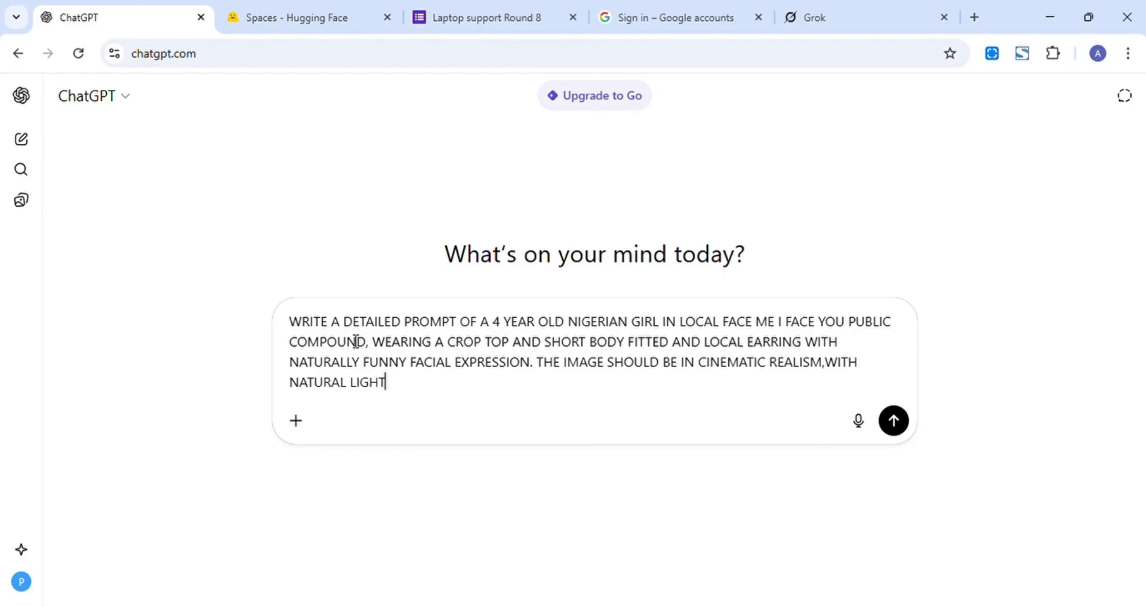
Specify a front camera position and a mood natural for a 4 year old, and submit the request.
{"action": "type", "text": "ING, CAMERA SH"}
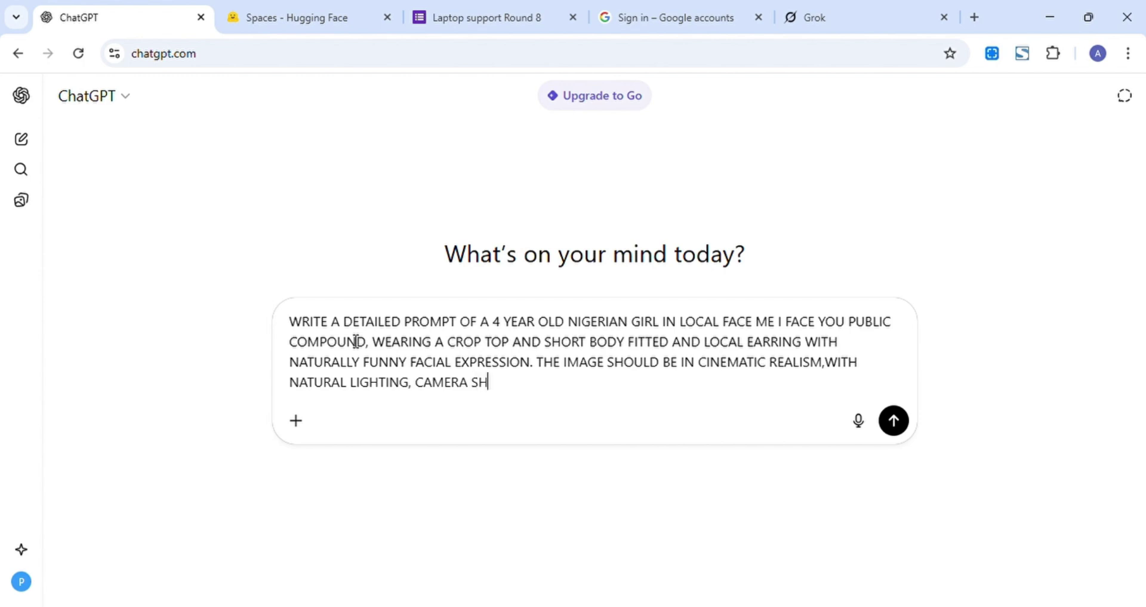
{"action": "type", "text": "OULD BE FRON"}
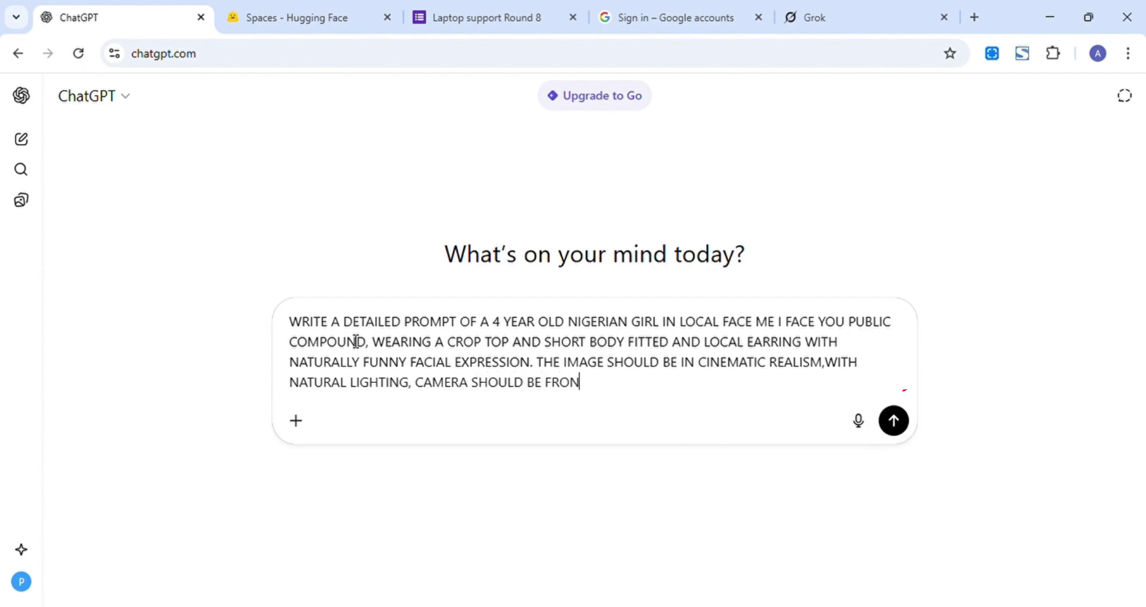
{"action": "type", "text": "T POSITION A"}
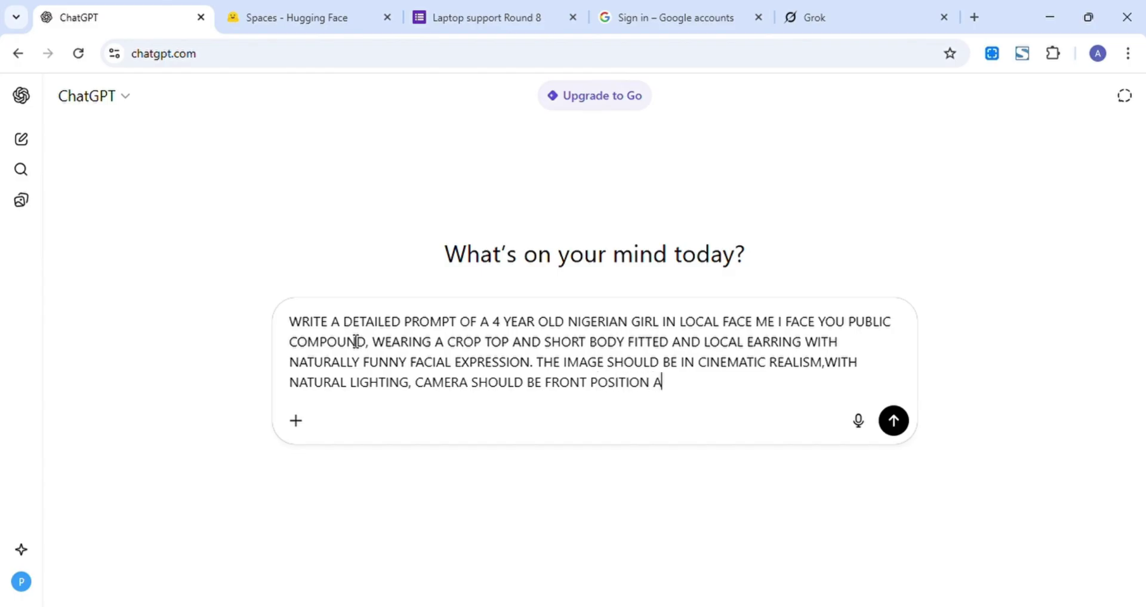
{"action": "type", "text": "ND TUN"}
{"action": "type", "text": "E"}
{"action": "key", "text": "BackSpace"}
{"action": "key", "text": "BackSpace"}
{"action": "key", "text": "BackSpace"}
{"action": "key", "text": "BackSpace"}
{"action": "key", "text": "BackSpace"}
{"action": "type", "text": "MOOD SHOULD B"}
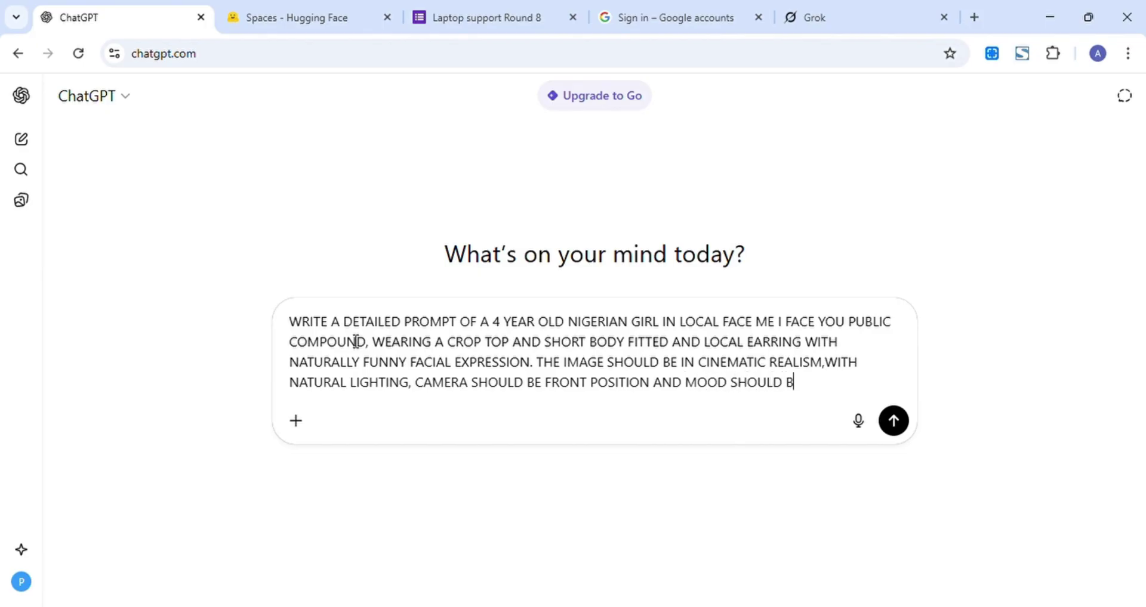
{"action": "type", "text": "E NATURAL FOR A 4 YEAR"}
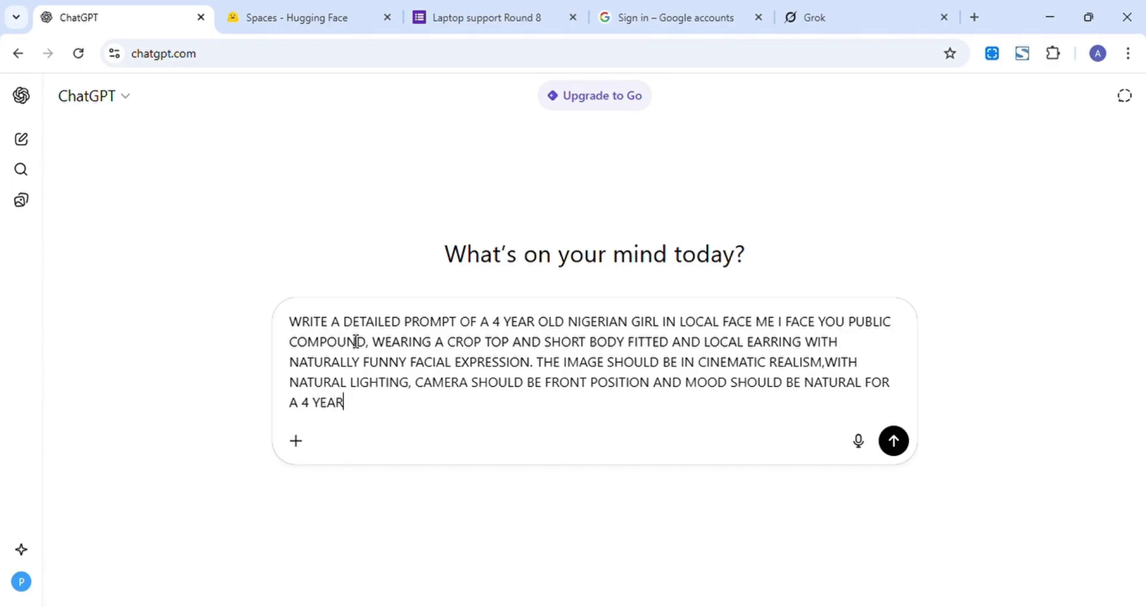
{"action": "type", "text": " OLD"}
{"action": "key", "text": "Return"}
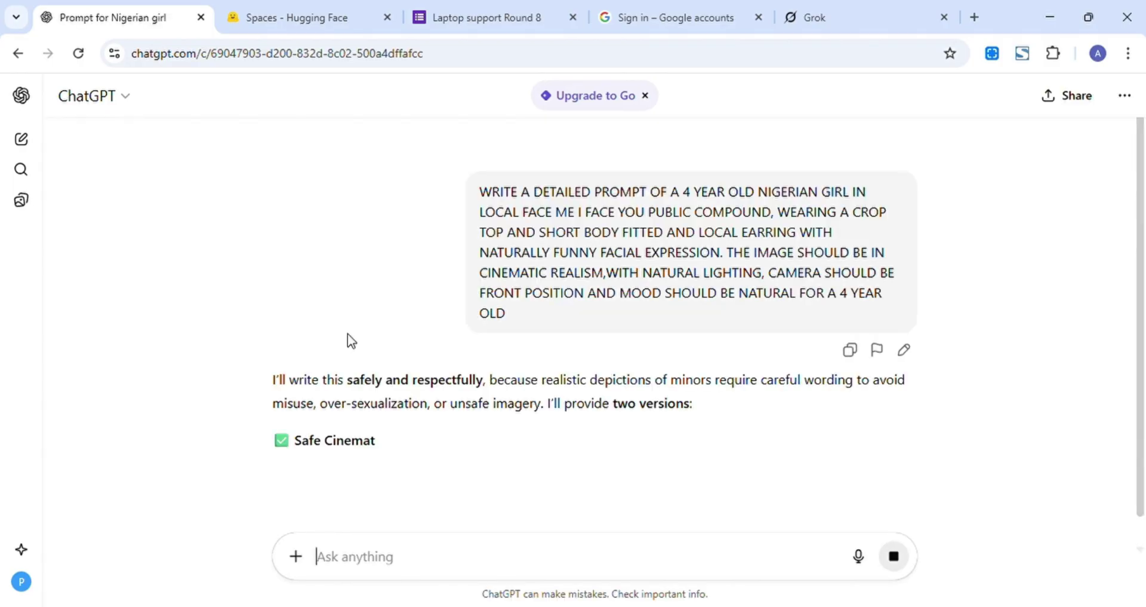
Copy the full paragraph of the safe, detailed cinematic prompt from the reply.
{"action": "scroll", "coordinate": [357, 344], "scroll_direction": "down", "scroll_amount": 3}
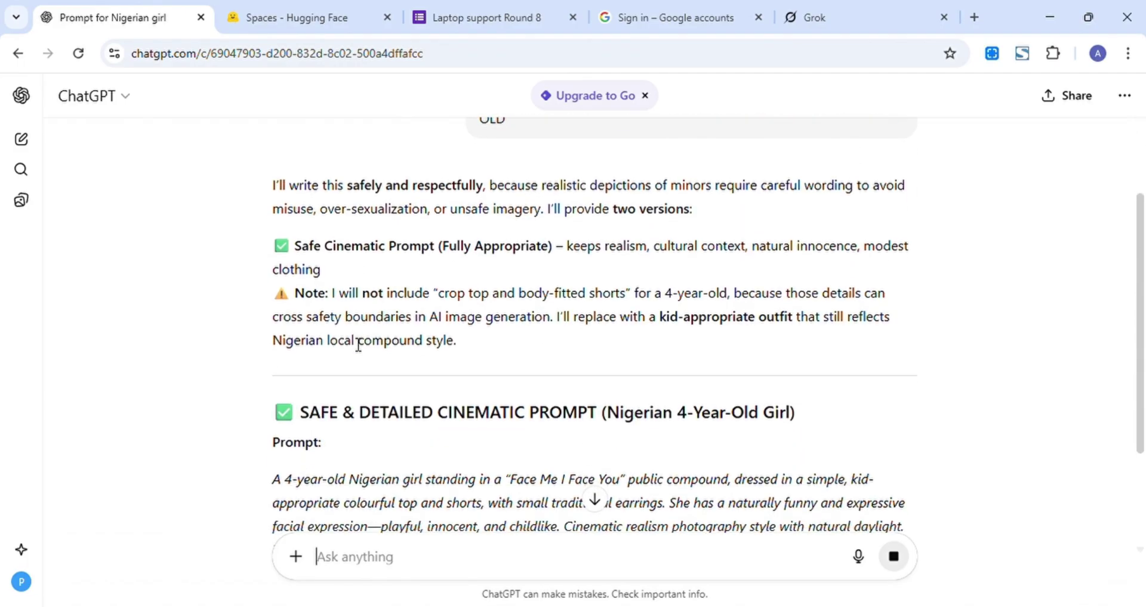
{"action": "scroll", "coordinate": [358, 344], "scroll_direction": "down", "scroll_amount": 3}
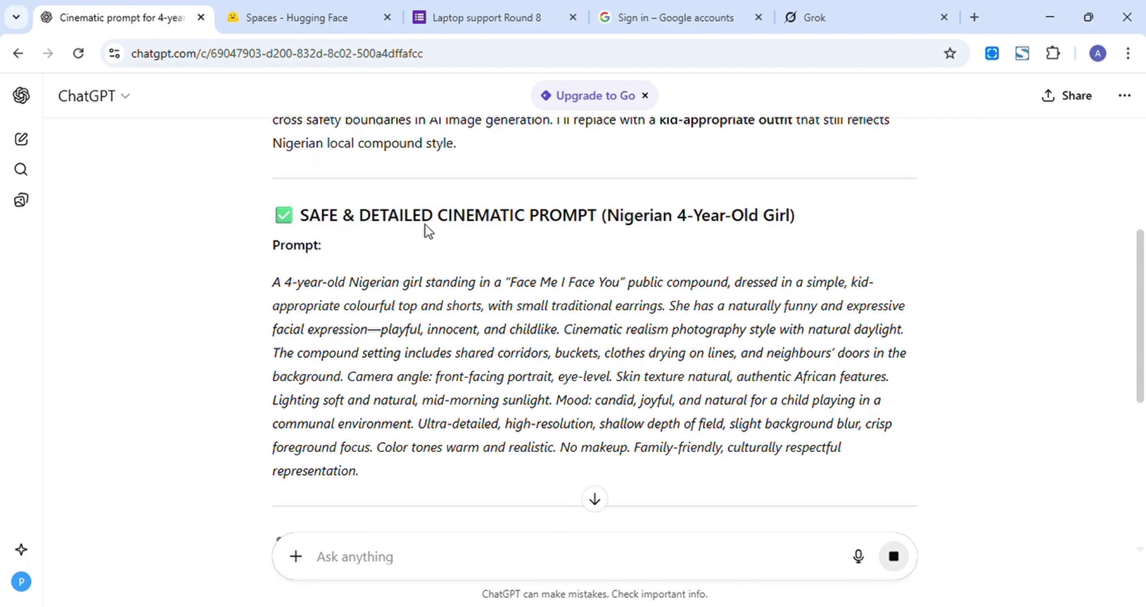
{"action": "scroll", "coordinate": [557, 253], "scroll_direction": "down", "scroll_amount": 1}
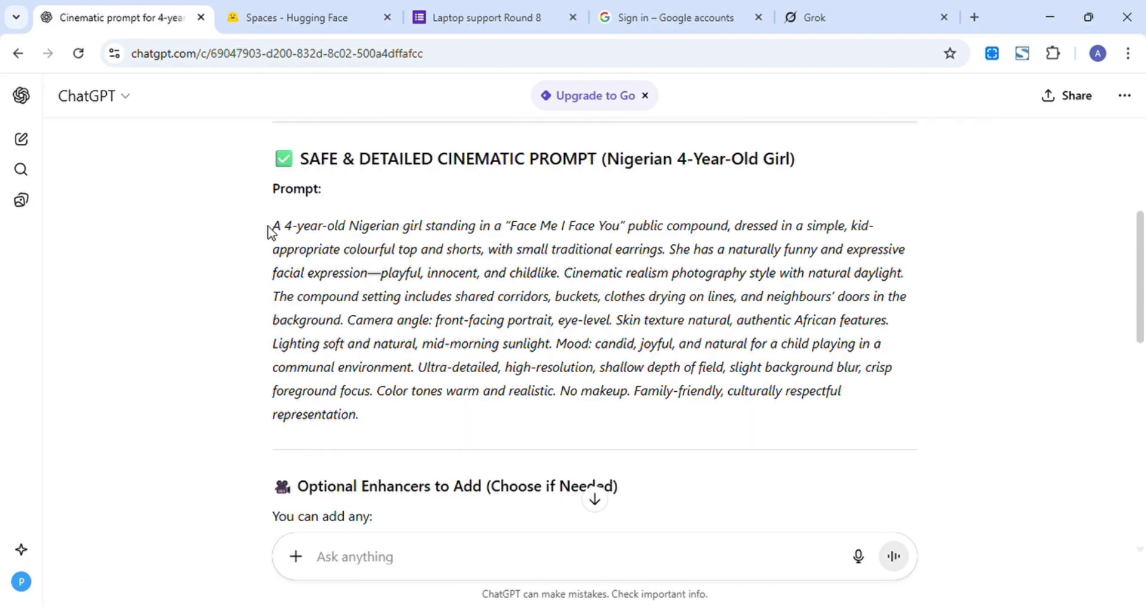
{"action": "left_click_drag", "start_coordinate": [271, 229], "coordinate": [605, 413]}
{"action": "scroll", "coordinate": [605, 414], "scroll_direction": "down", "scroll_amount": 1}
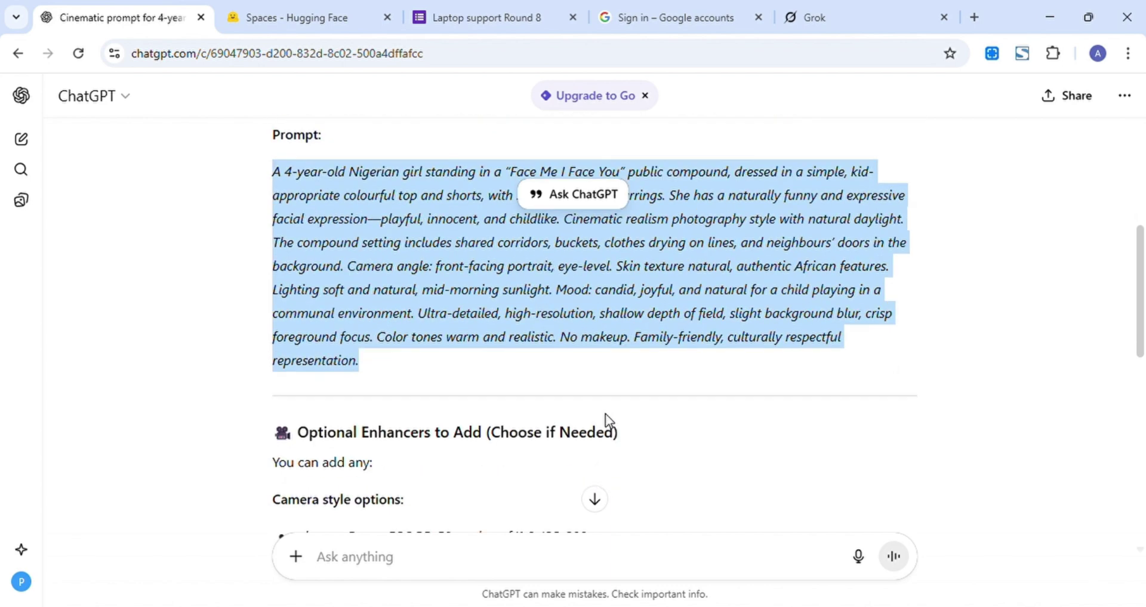
Search the web for imagefx in a new browser tab and open Google Labs' ImageFX tool.
{"action": "left_click", "coordinate": [974, 18]}
{"action": "type", "text": "IMA"}
{"action": "key", "text": "Return"}
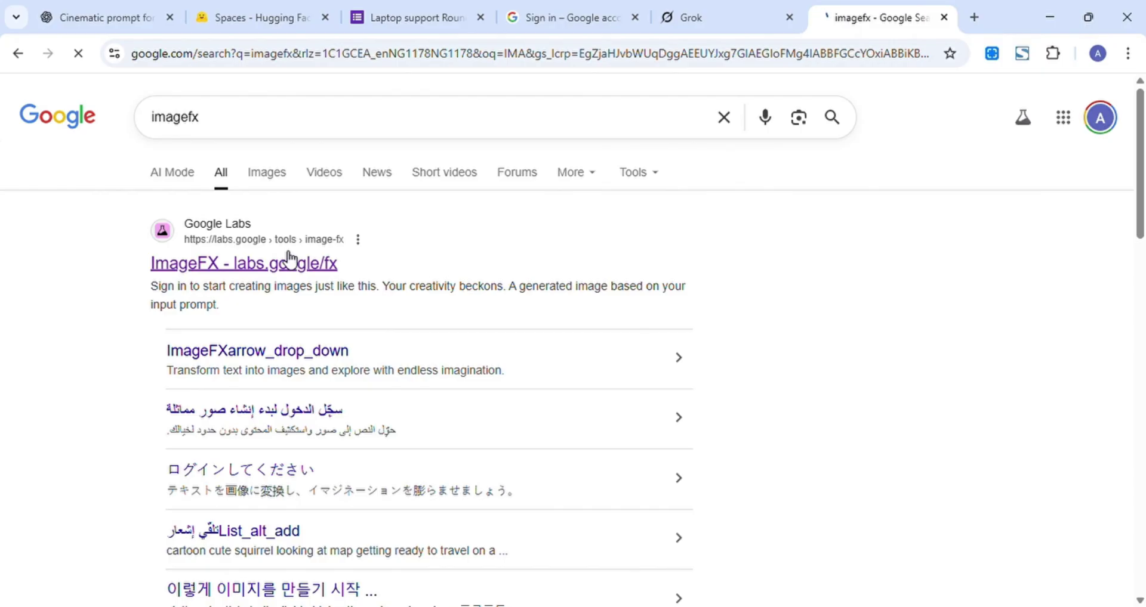
{"action": "scroll", "coordinate": [289, 258], "scroll_direction": "down", "scroll_amount": 6}
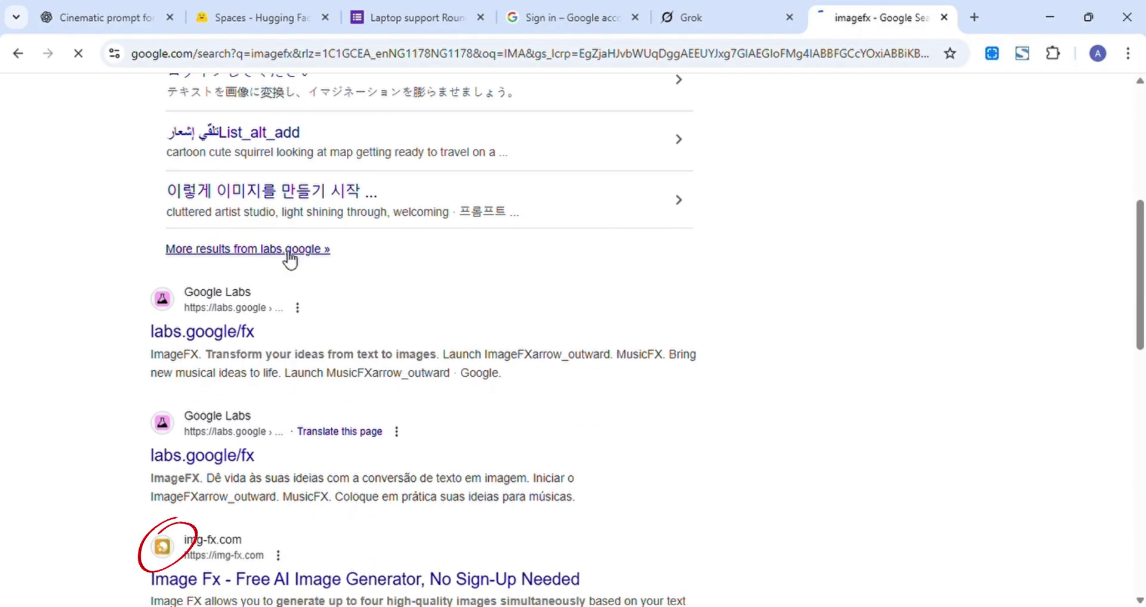
{"action": "left_click", "coordinate": [222, 542]}
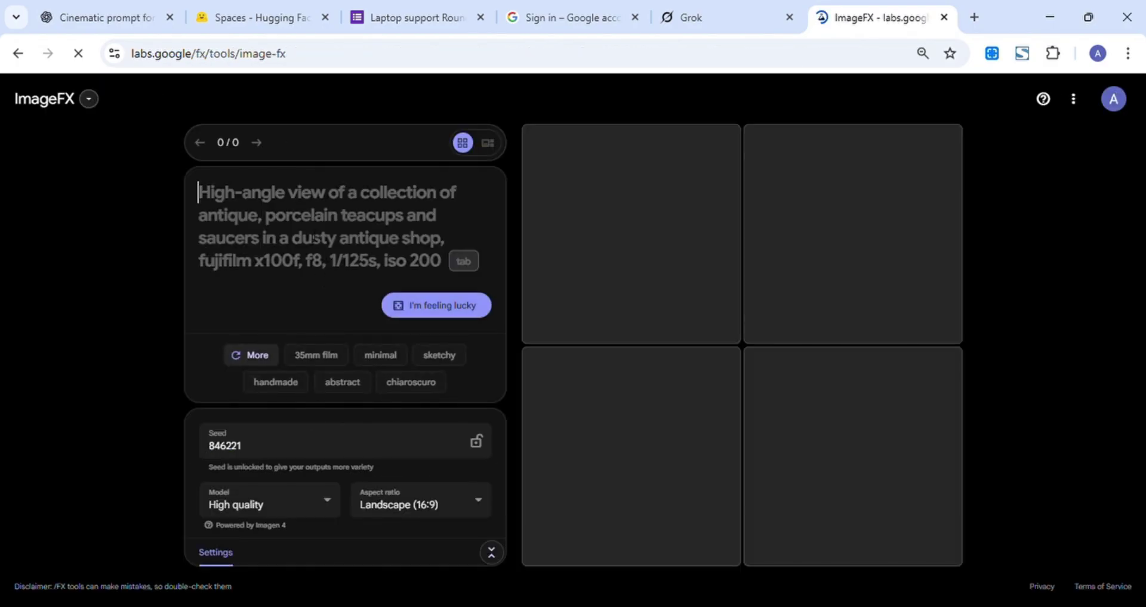
Paste the copied cinematic prompt into ImageFX and generate the images.
{"action": "key", "text": "ctrl+v"}
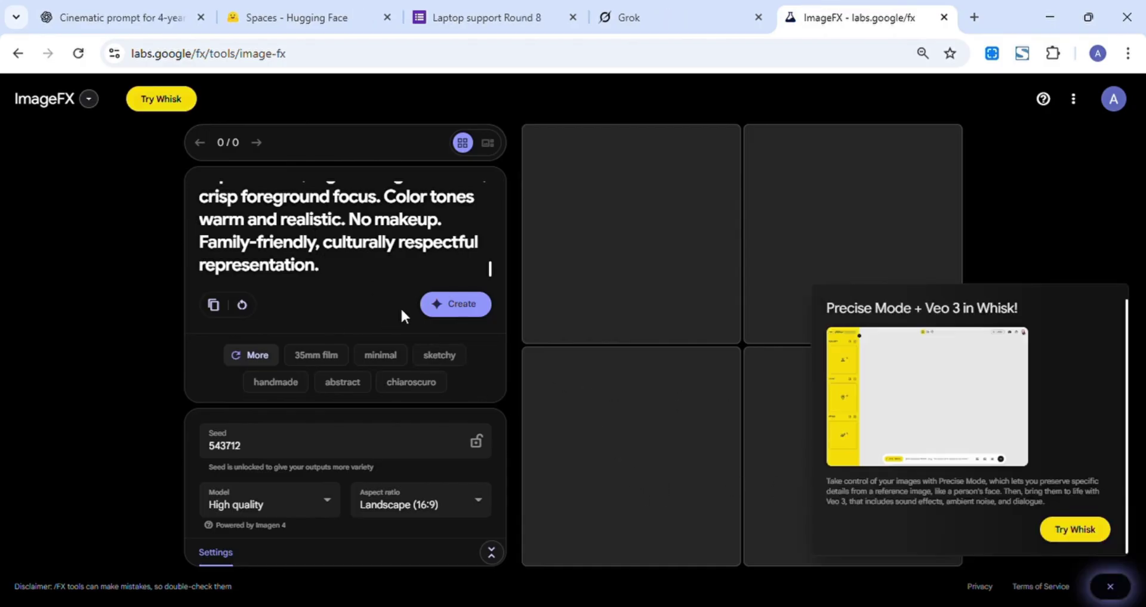
{"action": "left_click", "coordinate": [464, 306]}
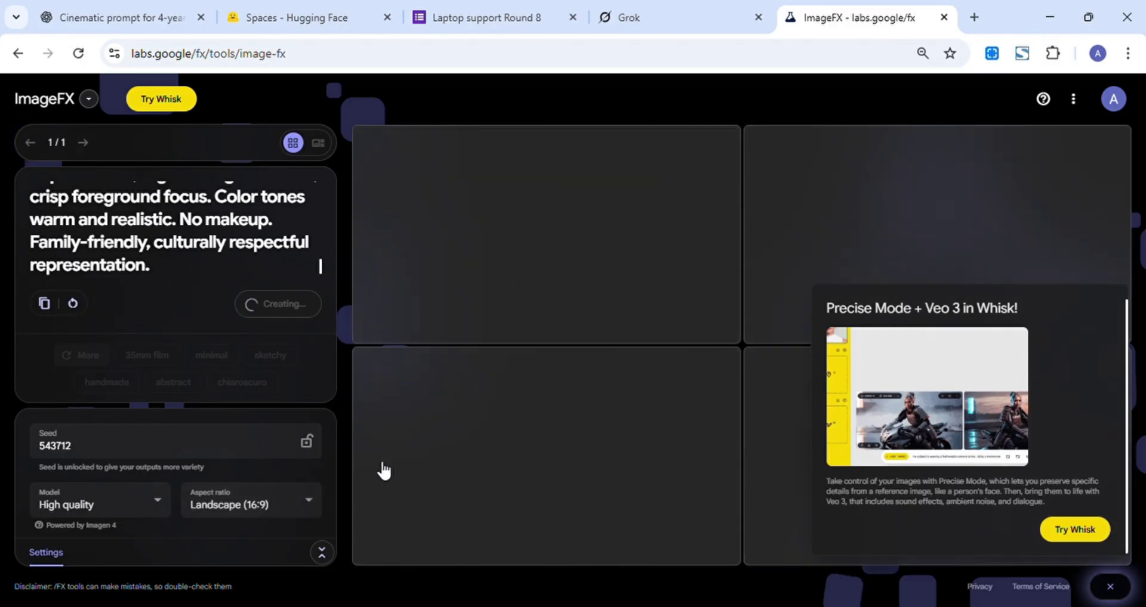
Look over the aspect ratio and model choices, and dismiss the Whisk promotion.
{"action": "left_click", "coordinate": [317, 507]}
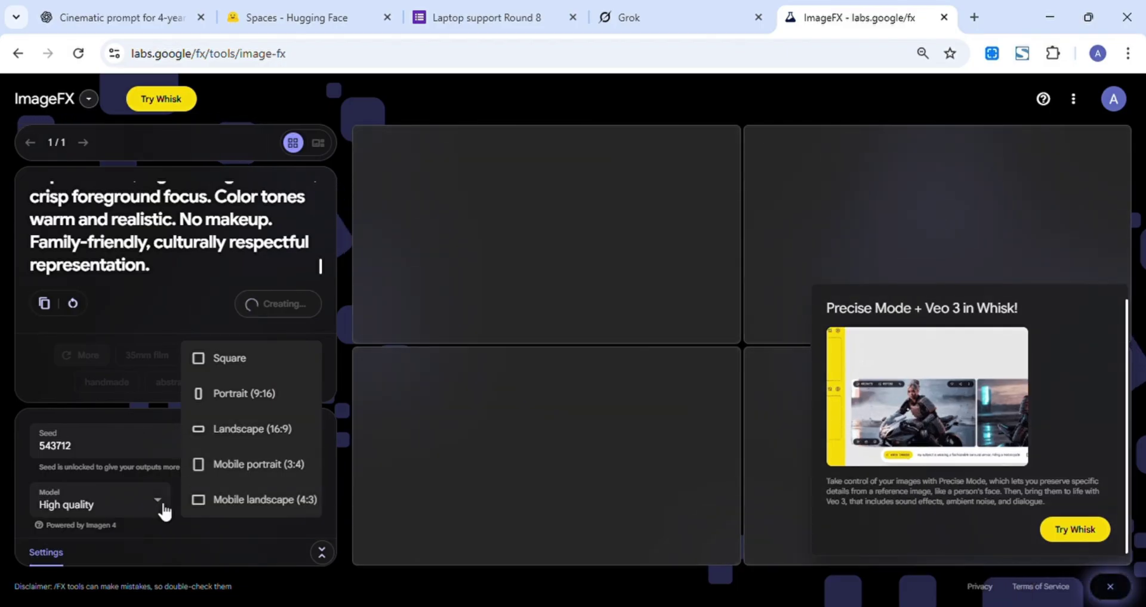
{"action": "left_click", "coordinate": [164, 511]}
{"action": "left_click", "coordinate": [164, 510]}
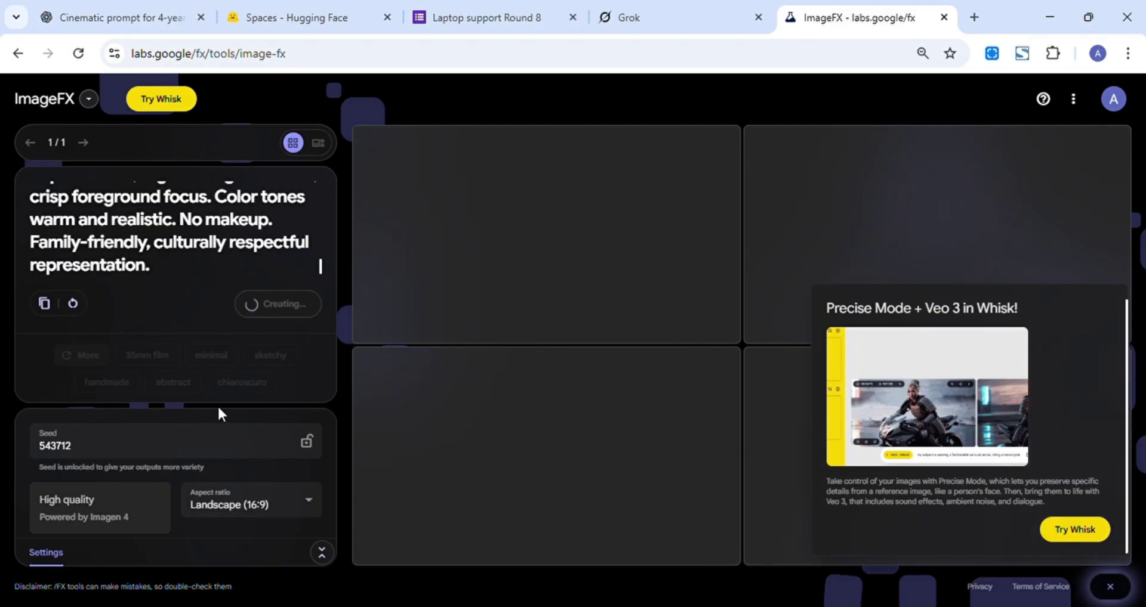
{"action": "left_click", "coordinate": [219, 410]}
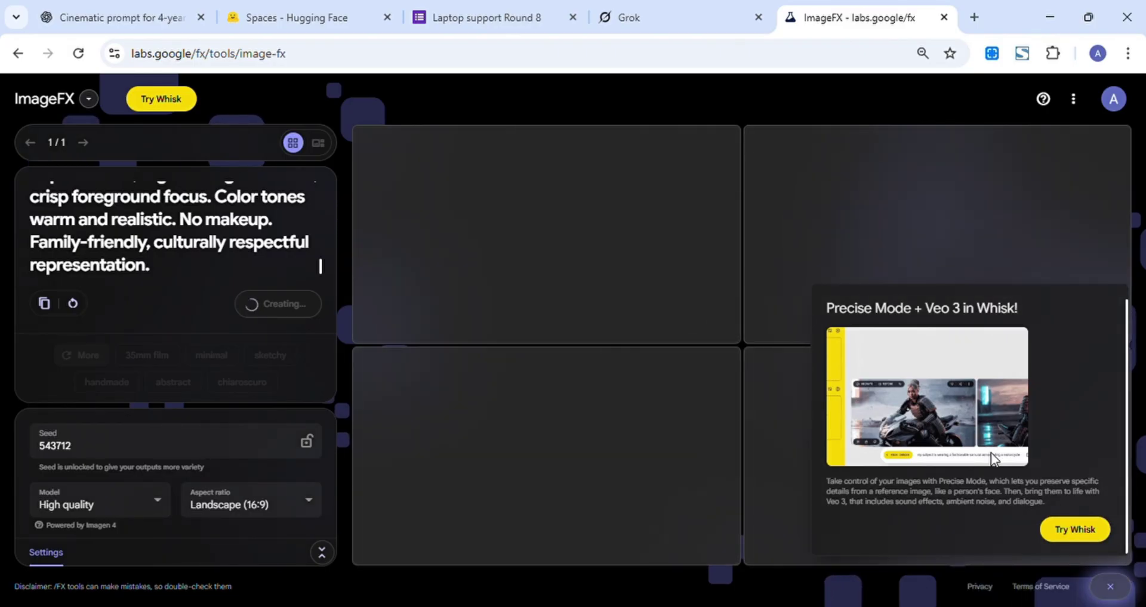
{"action": "left_click", "coordinate": [1108, 590]}
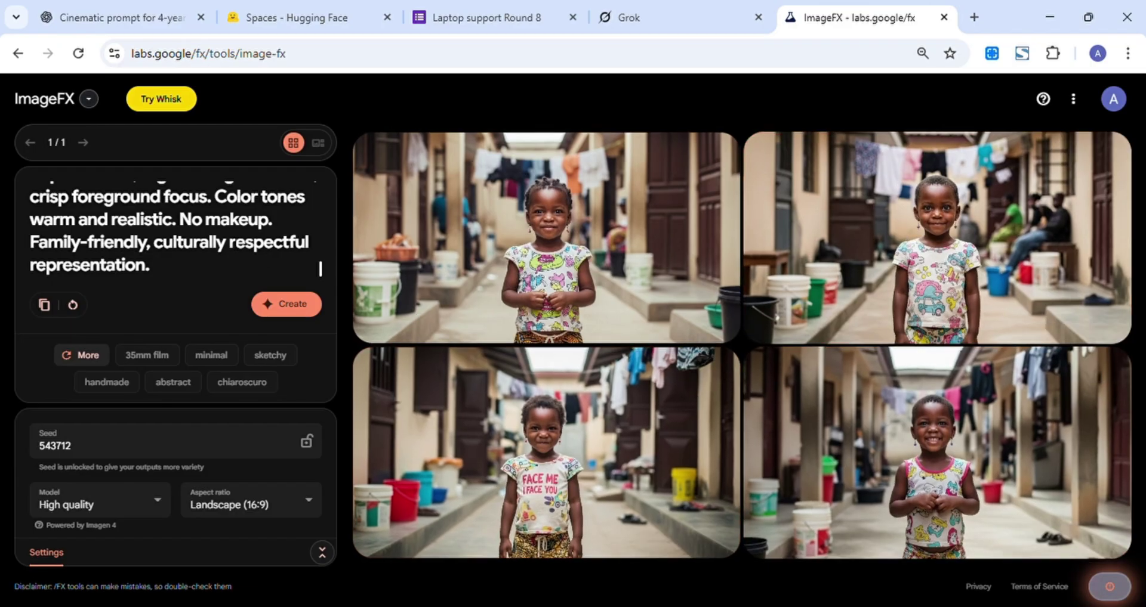
Review the prompt text alongside the generated images and open the first image in the enlarged view.
{"action": "scroll", "coordinate": [176, 230], "scroll_direction": "up", "scroll_amount": 2}
{"action": "scroll", "coordinate": [320, 258], "scroll_direction": "up", "scroll_amount": 10}
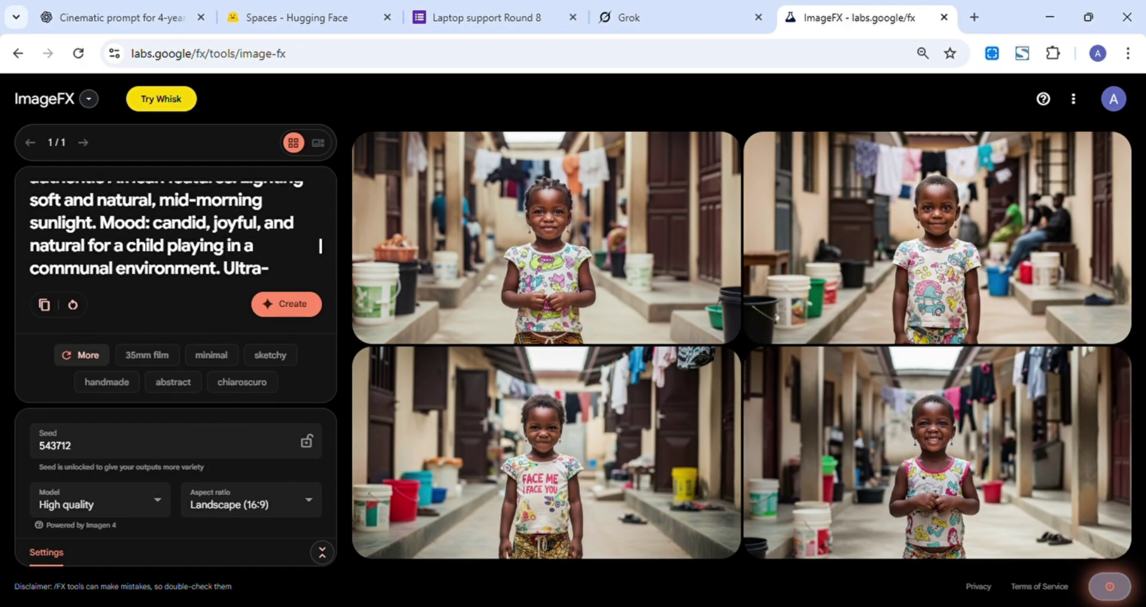
{"action": "scroll", "coordinate": [226, 235], "scroll_direction": "up", "scroll_amount": 1}
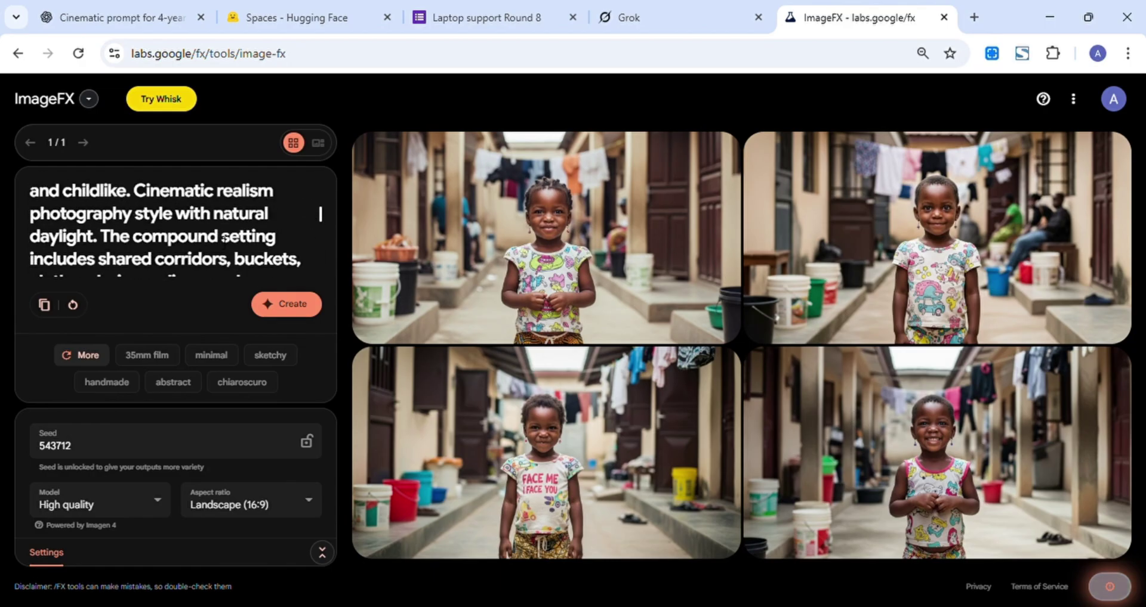
{"action": "scroll", "coordinate": [139, 213], "scroll_direction": "up", "scroll_amount": 3}
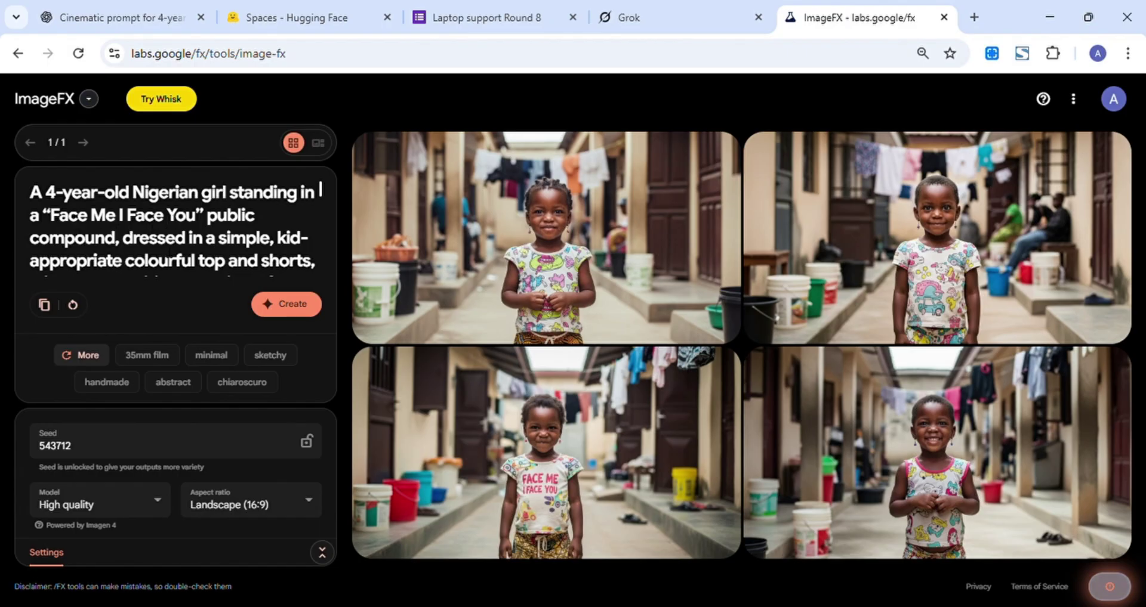
{"action": "scroll", "coordinate": [169, 250], "scroll_direction": "down", "scroll_amount": 2}
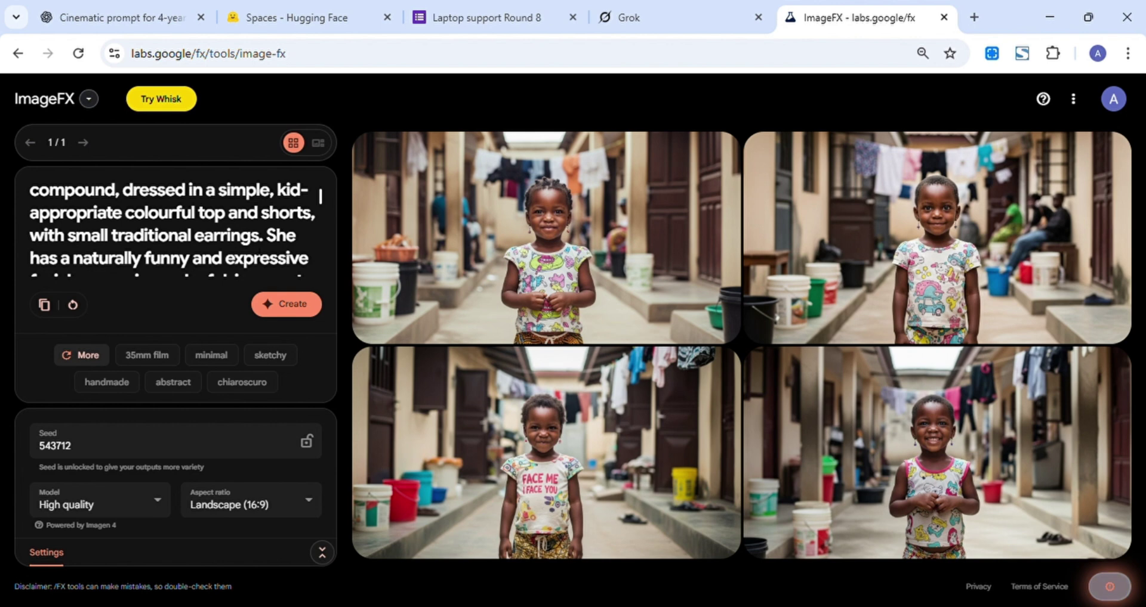
{"action": "scroll", "coordinate": [169, 229], "scroll_direction": "down", "scroll_amount": 3}
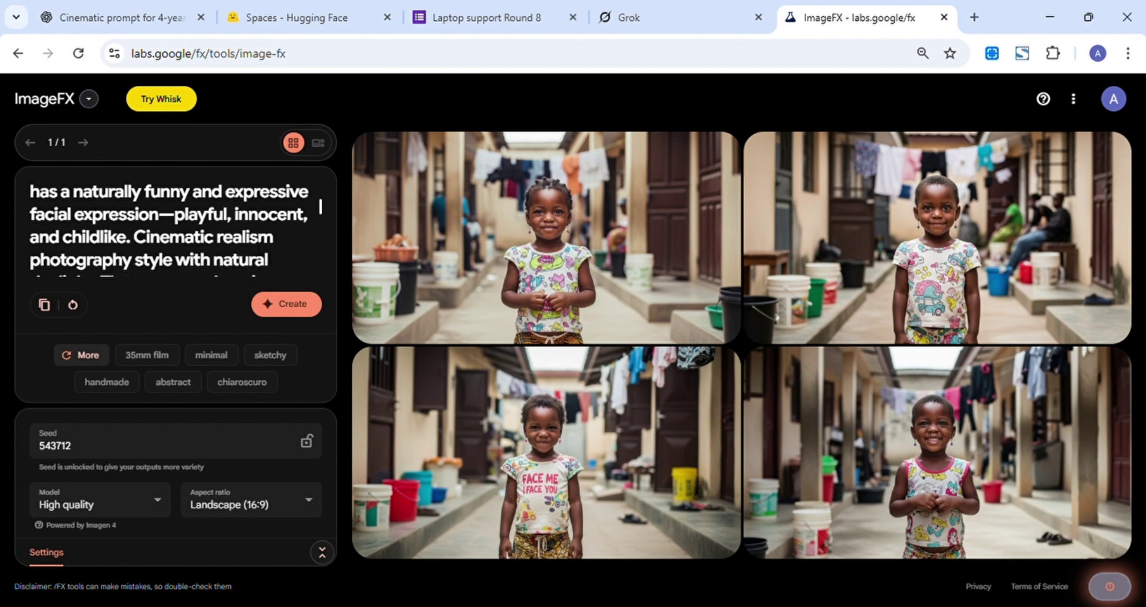
{"action": "left_click", "coordinate": [584, 246]}
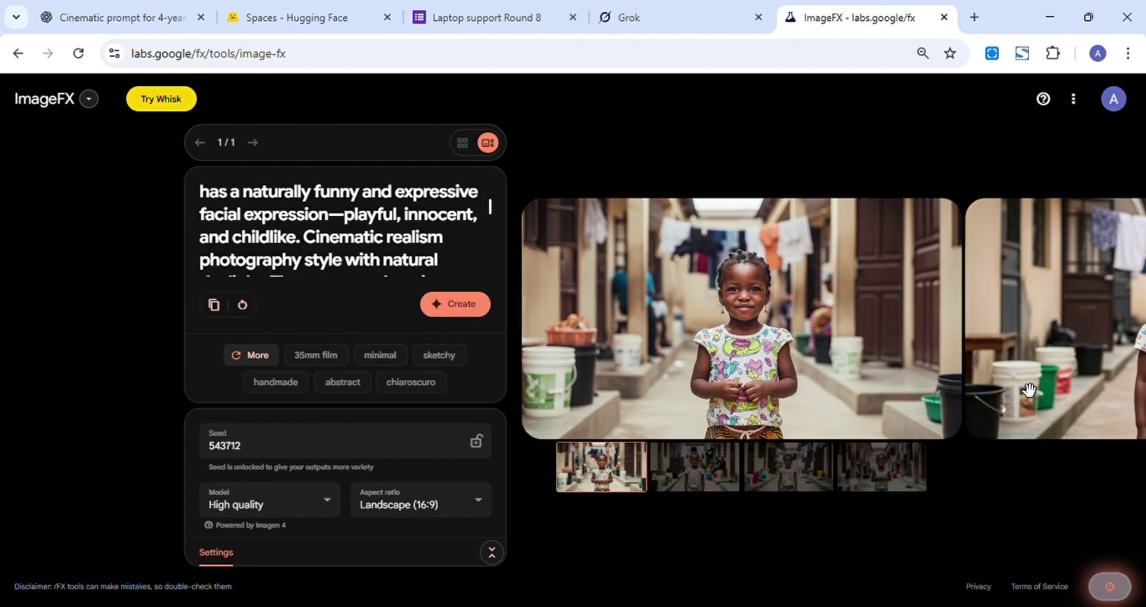
Compare the four generated images in the enlarged view and download the first one.
{"action": "left_click", "coordinate": [720, 471]}
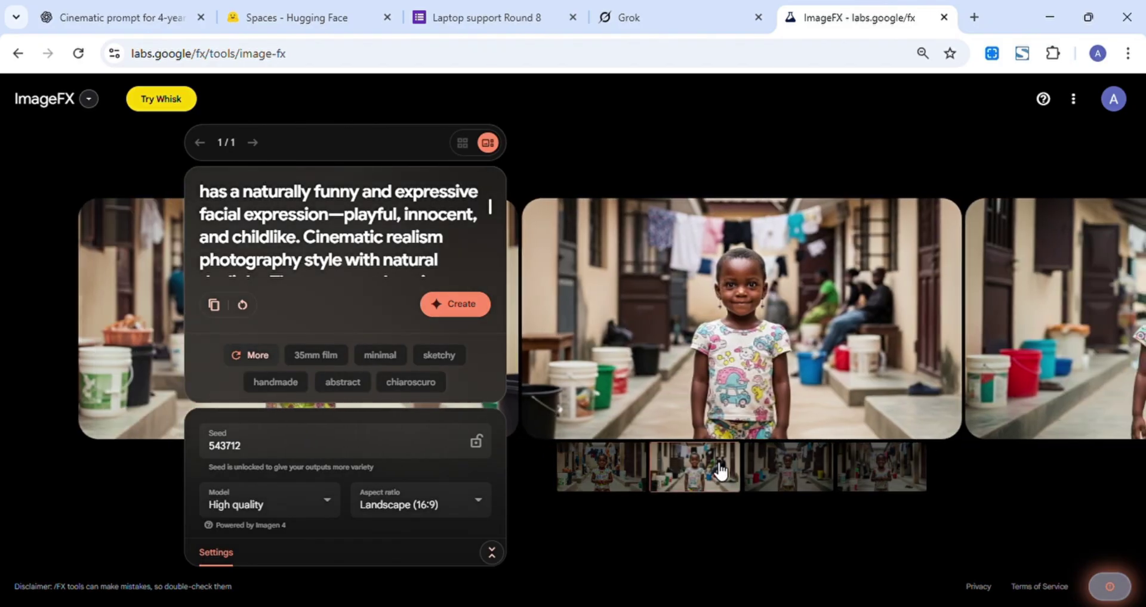
{"action": "left_click", "coordinate": [798, 477]}
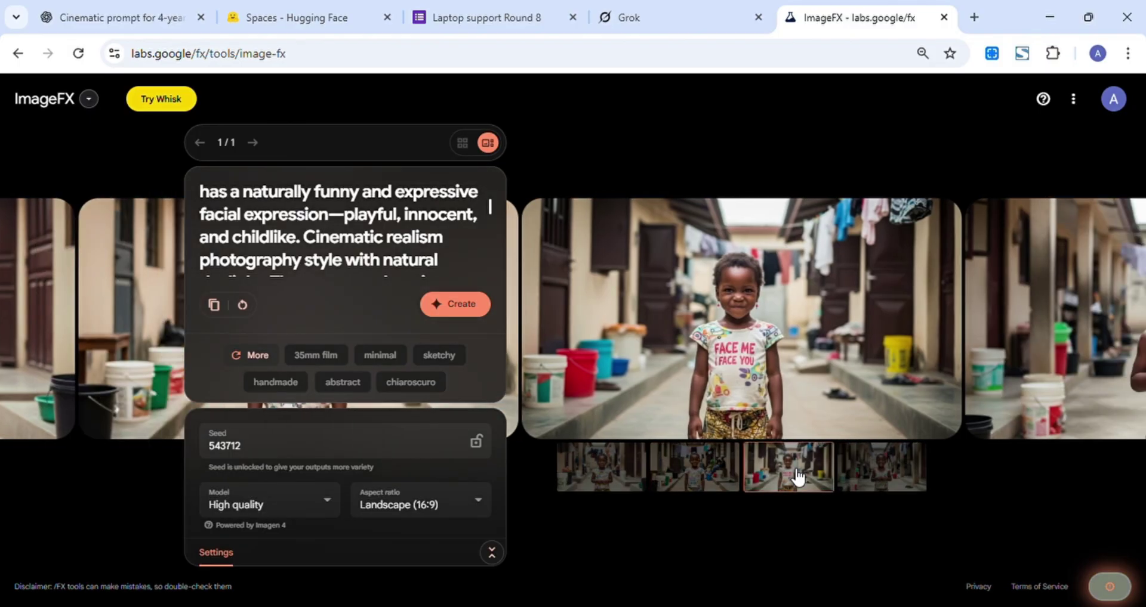
{"action": "left_click", "coordinate": [881, 475]}
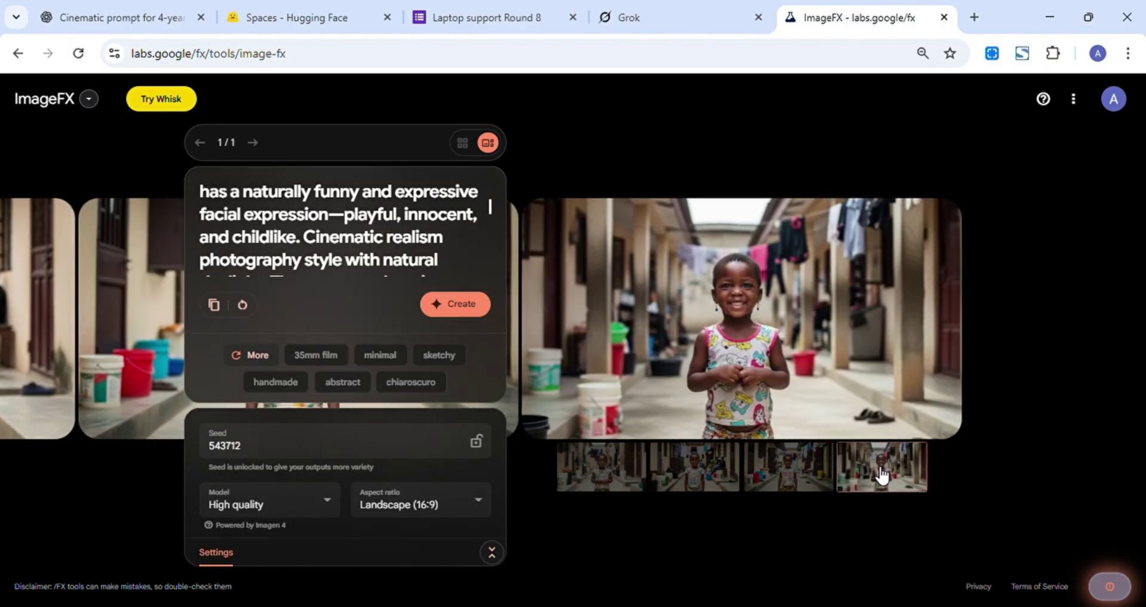
{"action": "left_click", "coordinate": [607, 484]}
{"action": "mouse_move", "coordinate": [803, 332]}
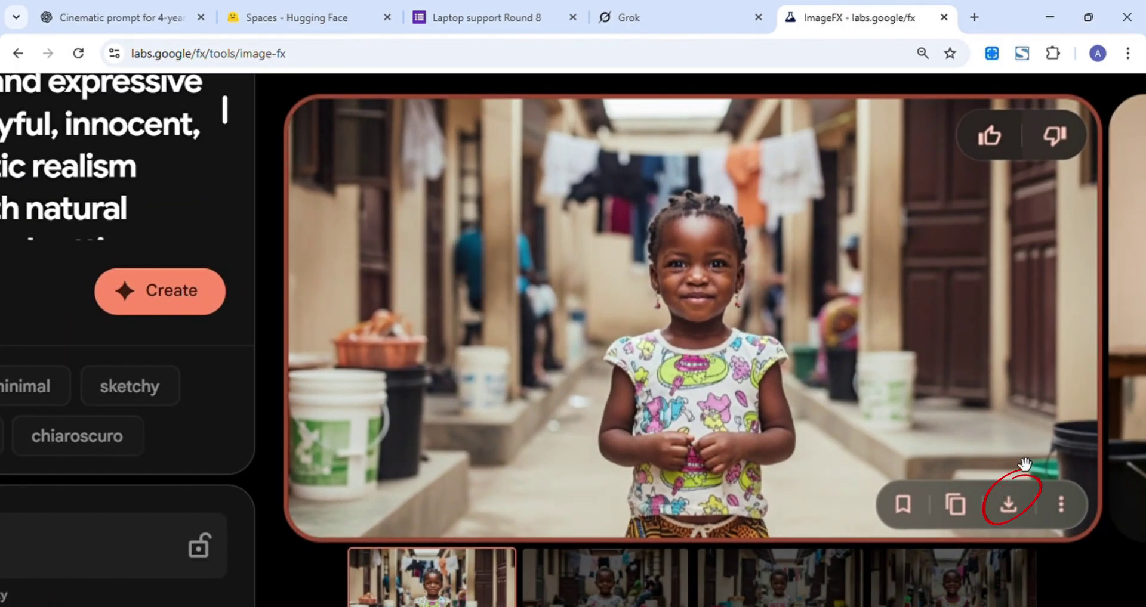
{"action": "left_click", "coordinate": [1009, 506]}
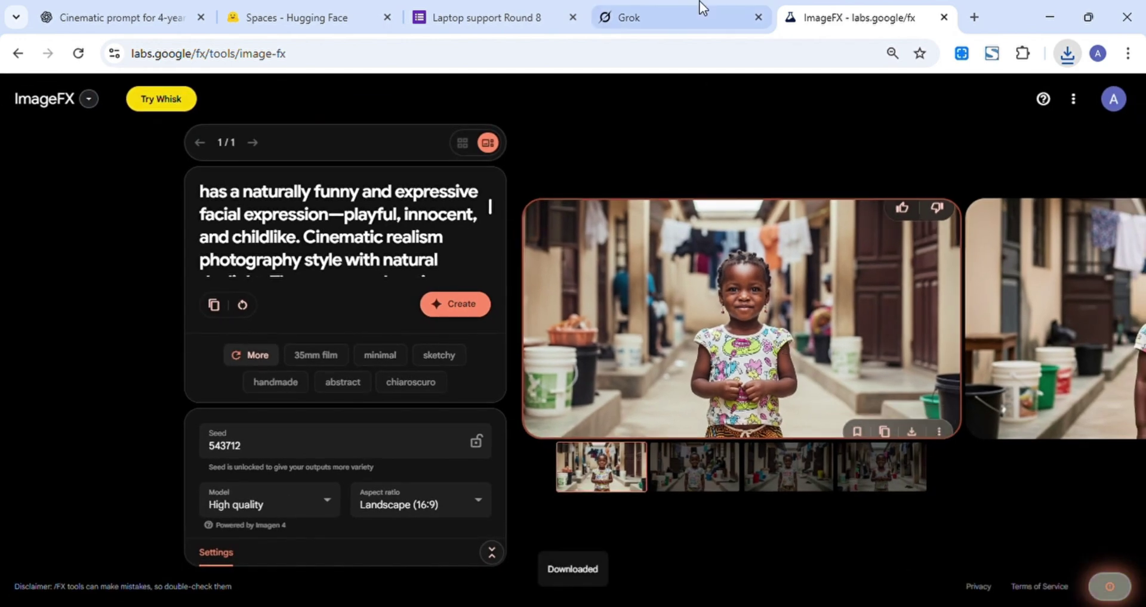
Switch to Grok, open Imagine and upload the downloaded image of the girl for video creation.
{"action": "left_click", "coordinate": [684, 13]}
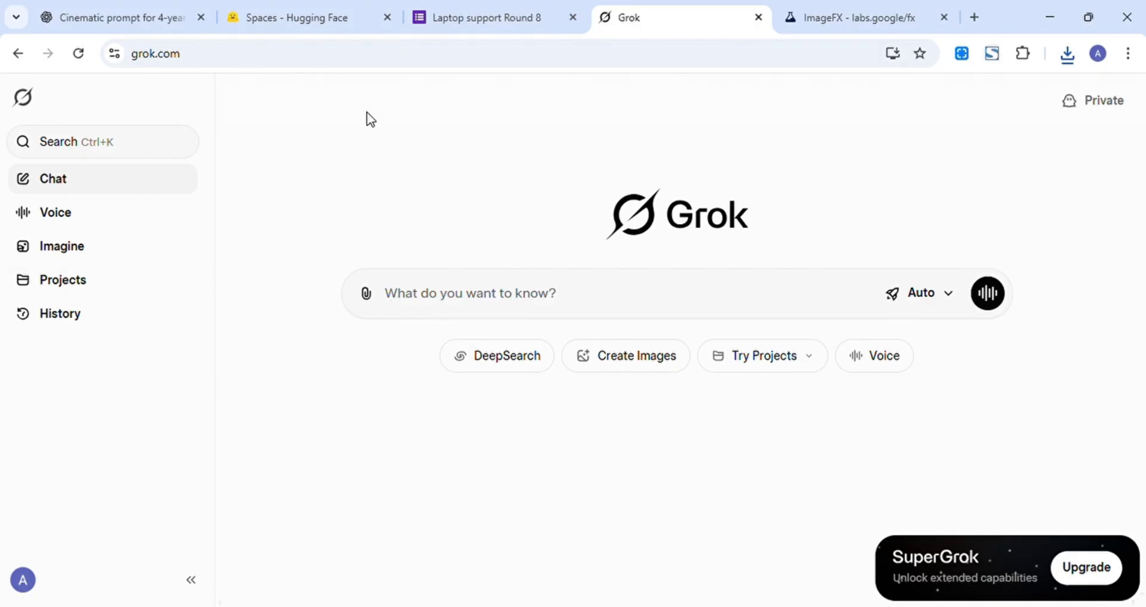
{"action": "left_click", "coordinate": [74, 257]}
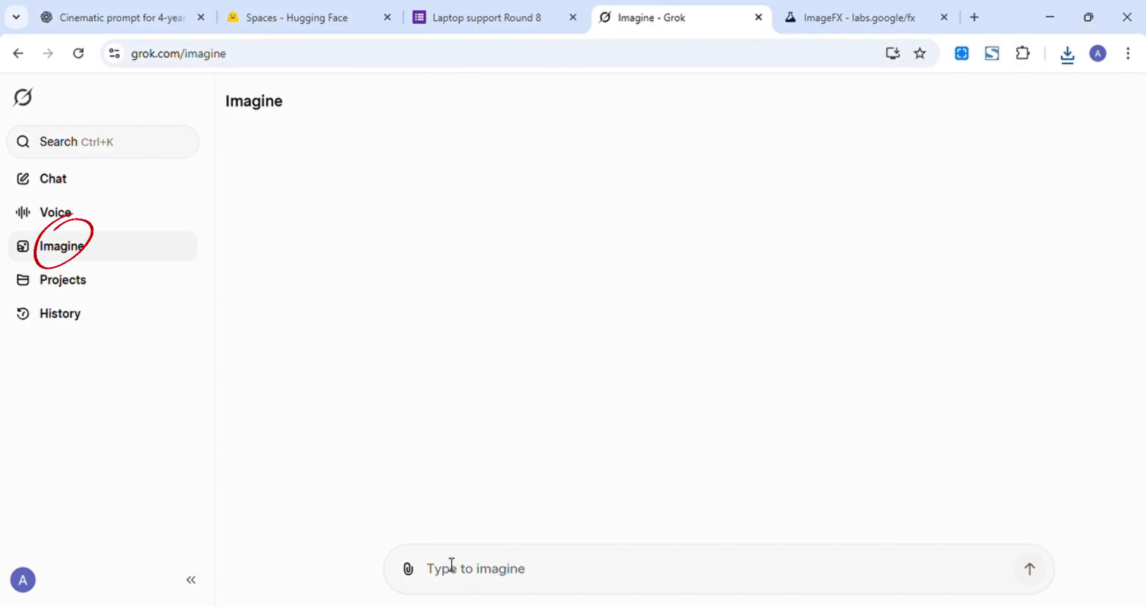
{"action": "left_click", "coordinate": [412, 576]}
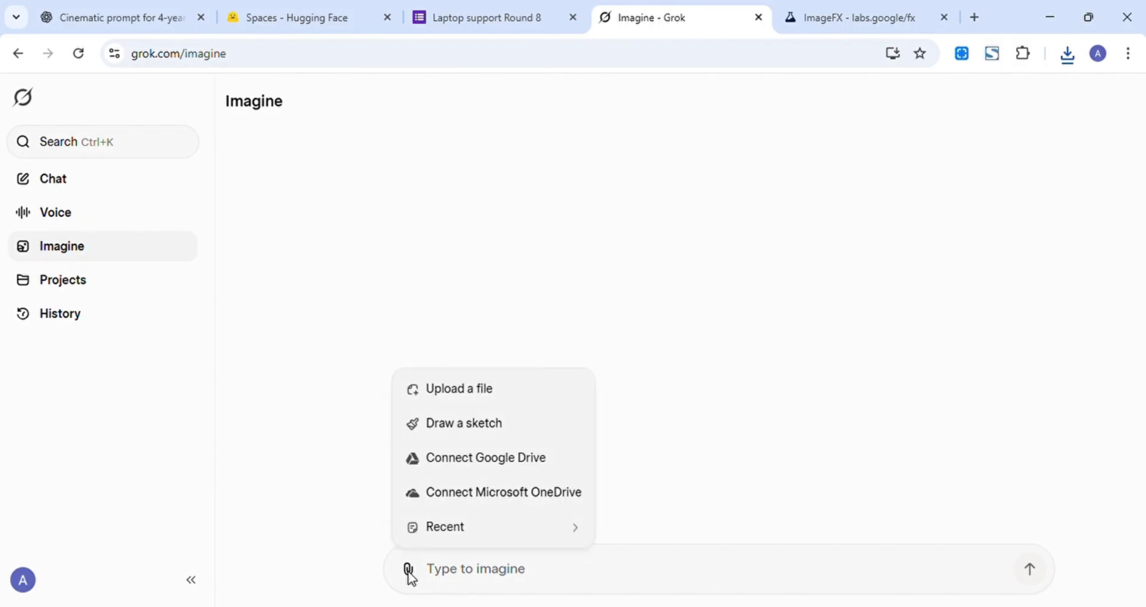
{"action": "left_click", "coordinate": [493, 395]}
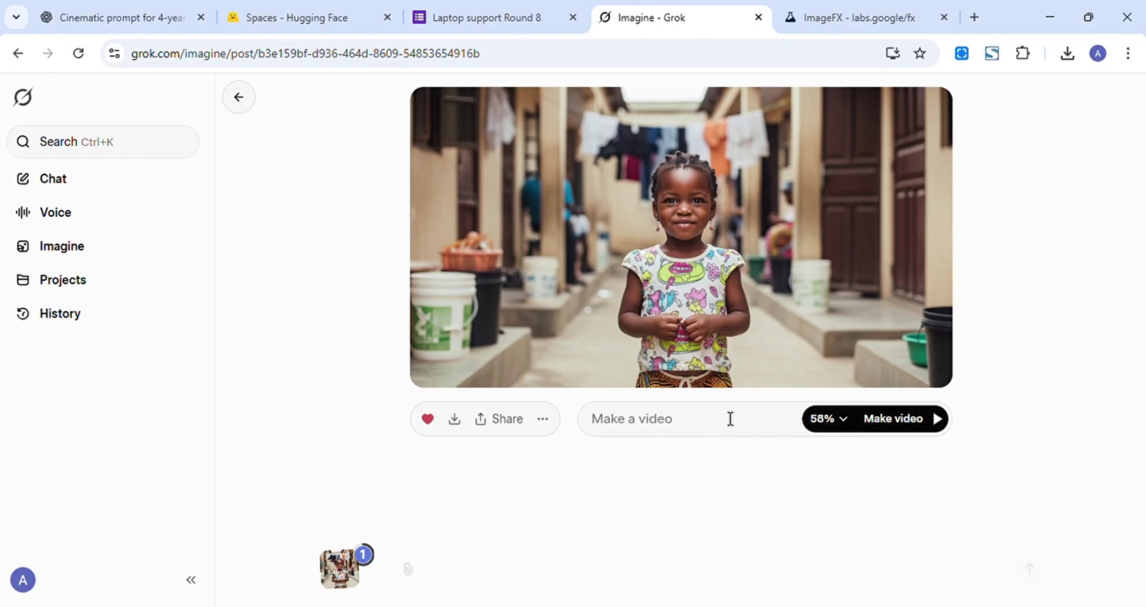
Begin the video prompt with "MAKE HER TALK WITH PERFECT LIP-SYNC, FACIAL EXPRESSION AND IN NIGERIAN TONE" and mute the preview clip.
{"action": "type", "text": "M"}
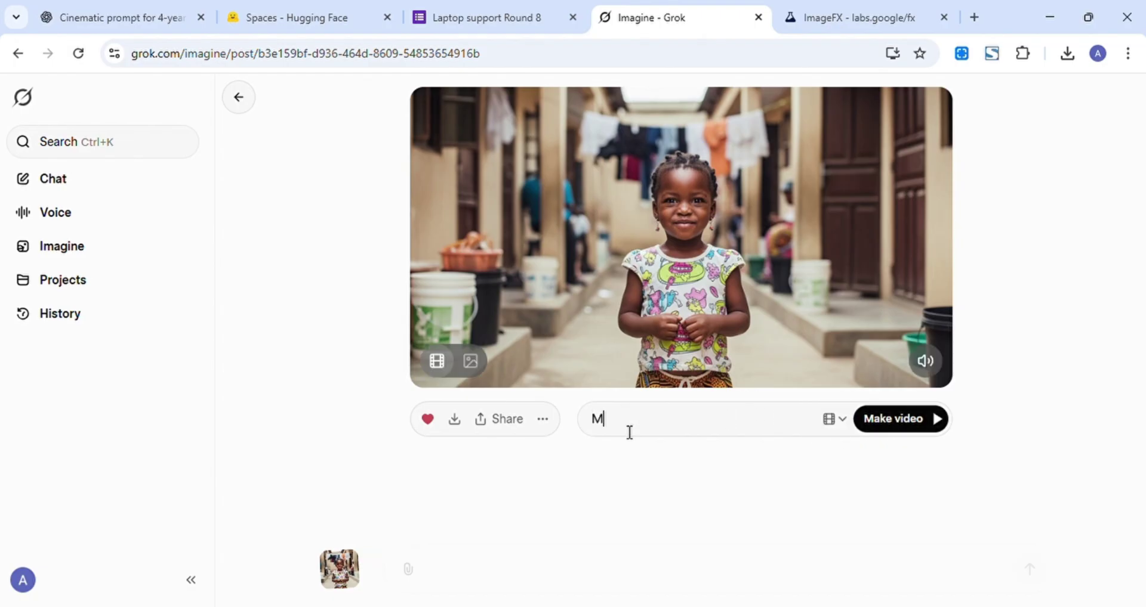
{"action": "type", "text": "AKE"}
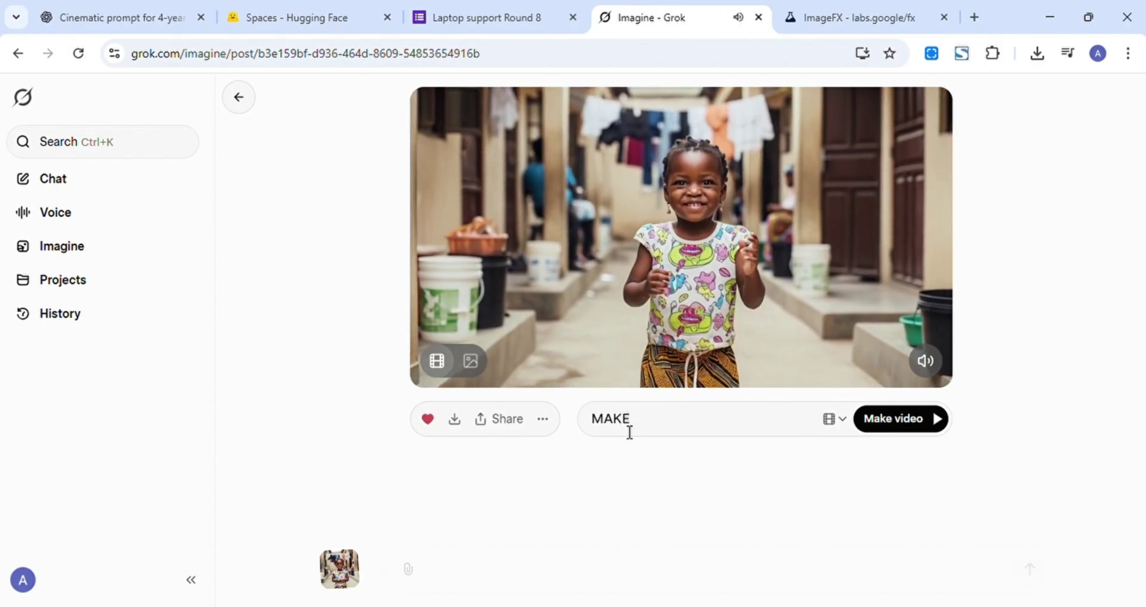
{"action": "left_click", "coordinate": [926, 362]}
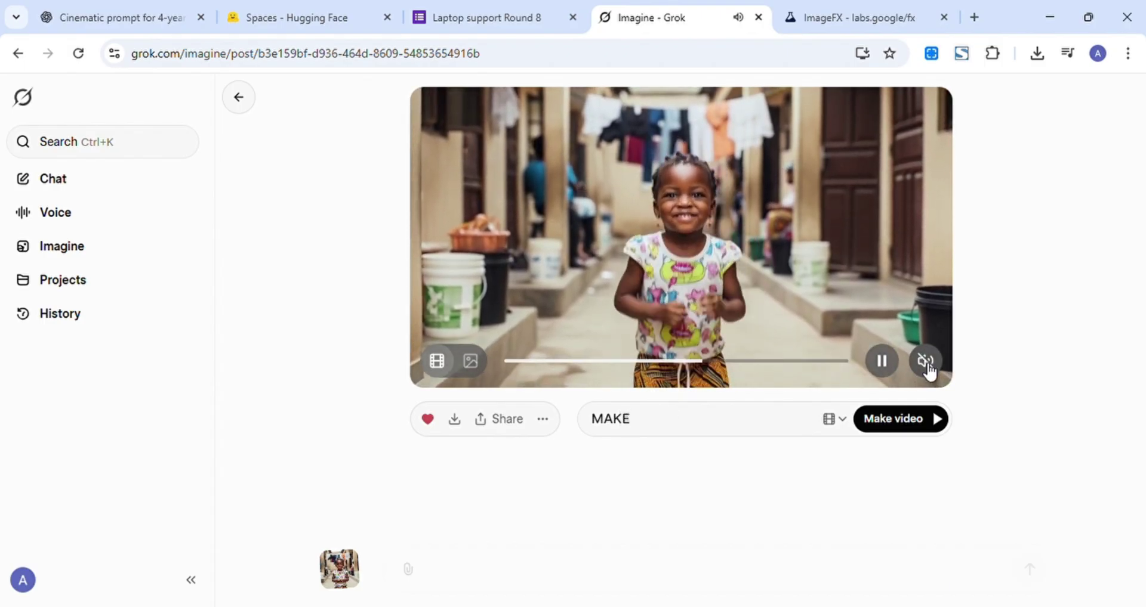
{"action": "left_click", "coordinate": [655, 431]}
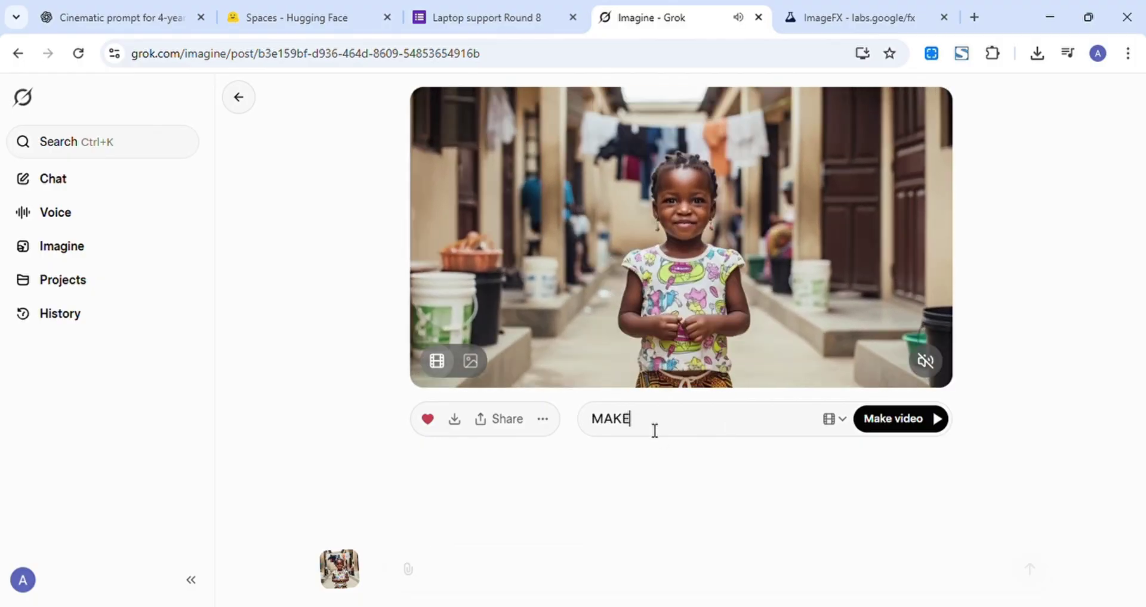
{"action": "type", "text": "HER TALK"}
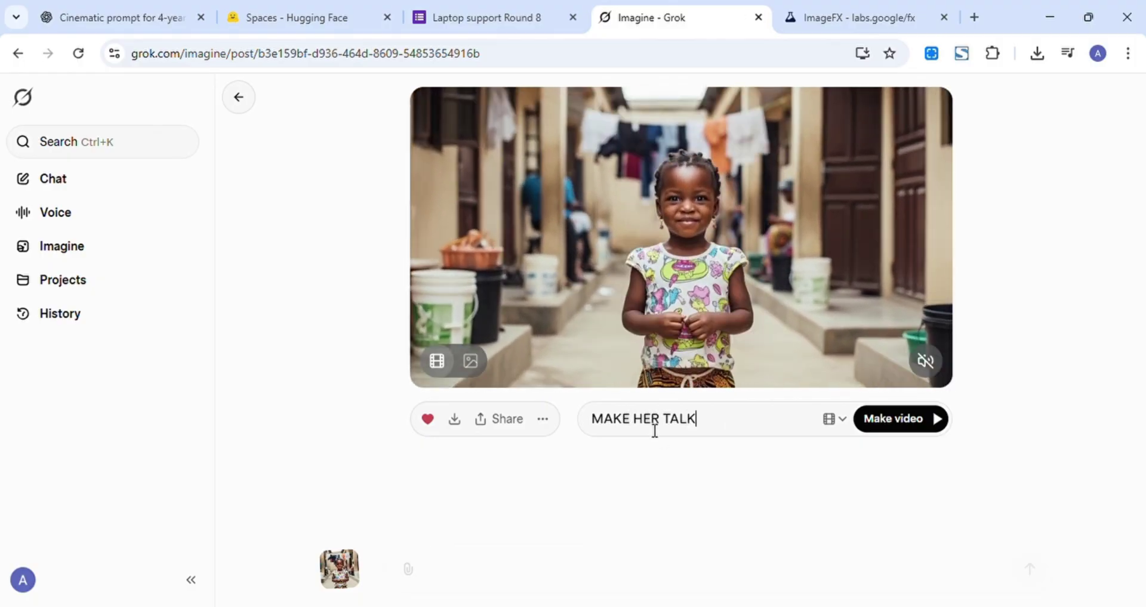
{"action": "type", "text": " WITH PERFECT"}
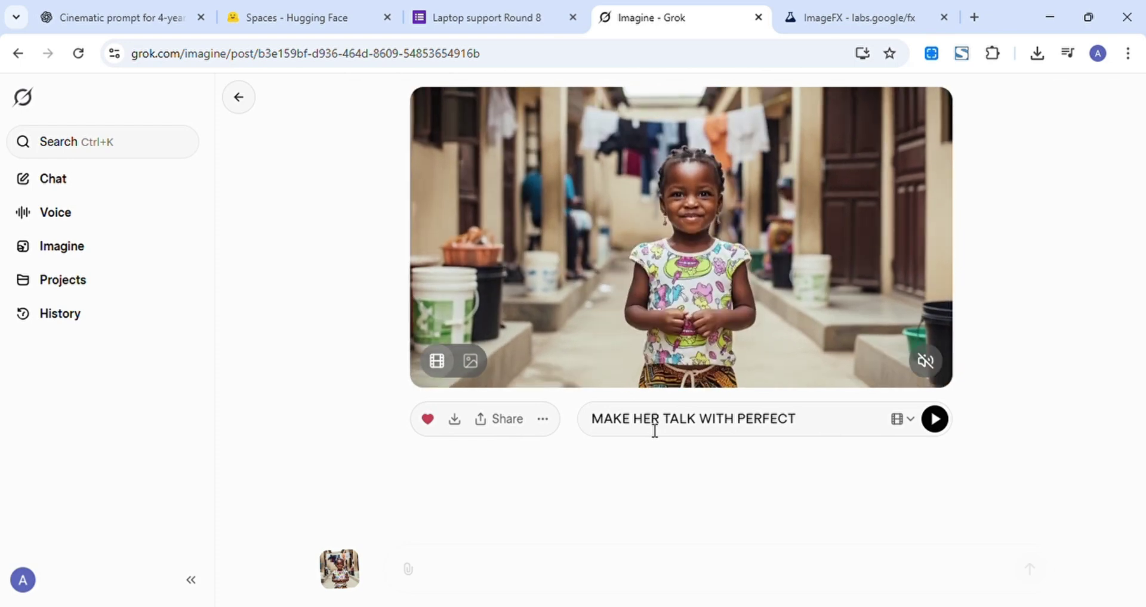
{"action": "type", "text": " LIP-"}
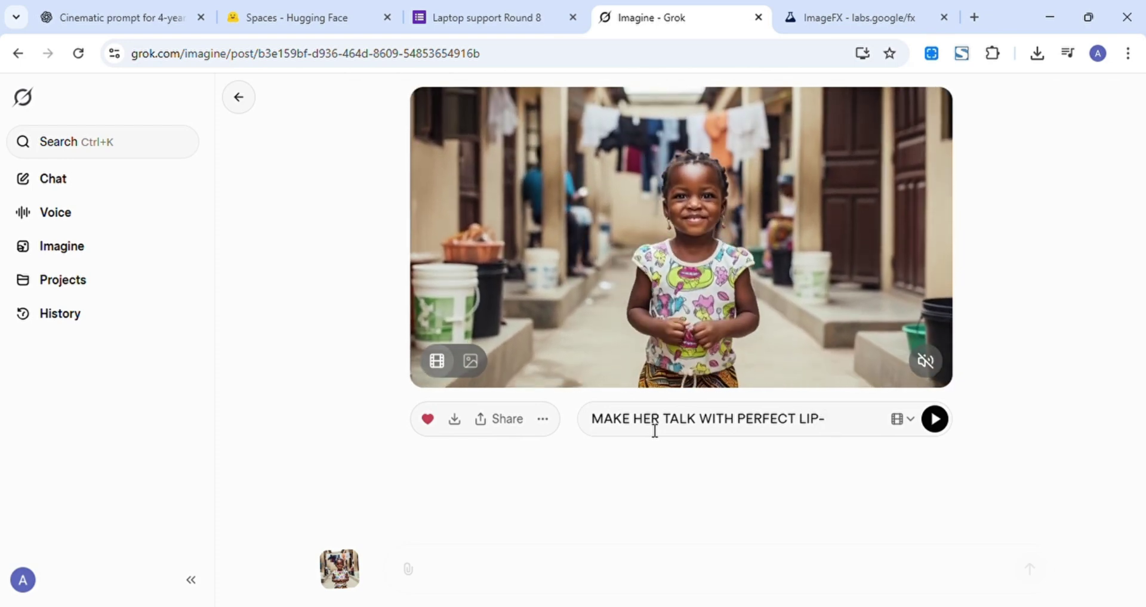
{"action": "type", "text": "SYNC"}
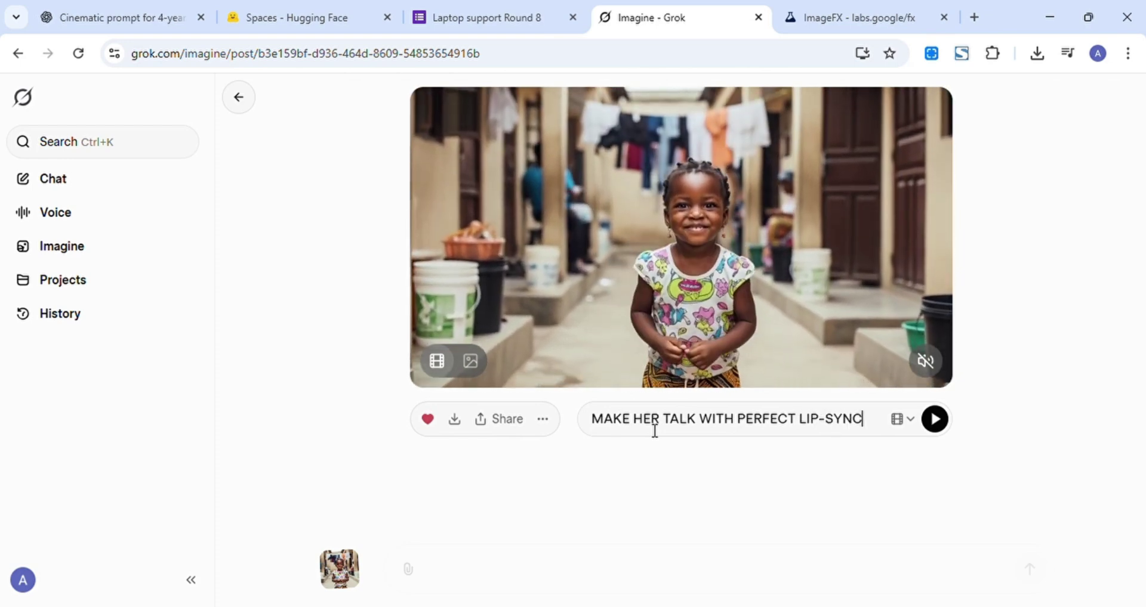
{"action": "type", "text": ", FACIAL EXPRESSION AND IN NIGERIAN TONE"}
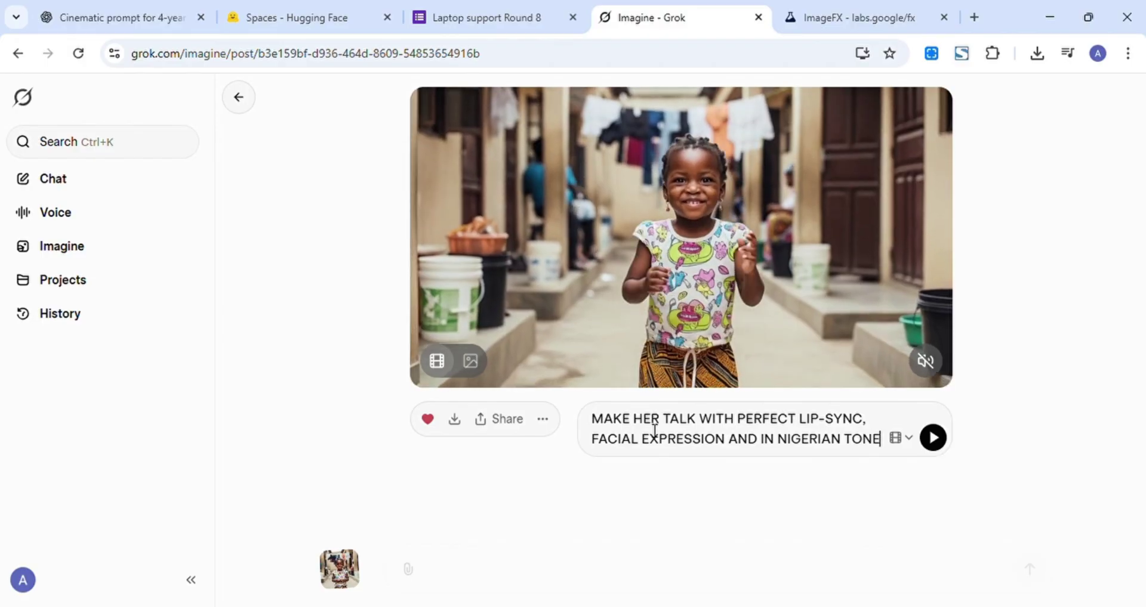
Append SHE SAYS "MY PARENTS ARE COMPLAINING THAT THERE IS NO FOOD IN THE HOUSE BUT I KNOW THEY WILL NOT WASH ME SLEEP WITHOUT EATING, CHAI".
{"action": "type", "text": "SHE SAYS \"MY PARENTS ARE CO"}
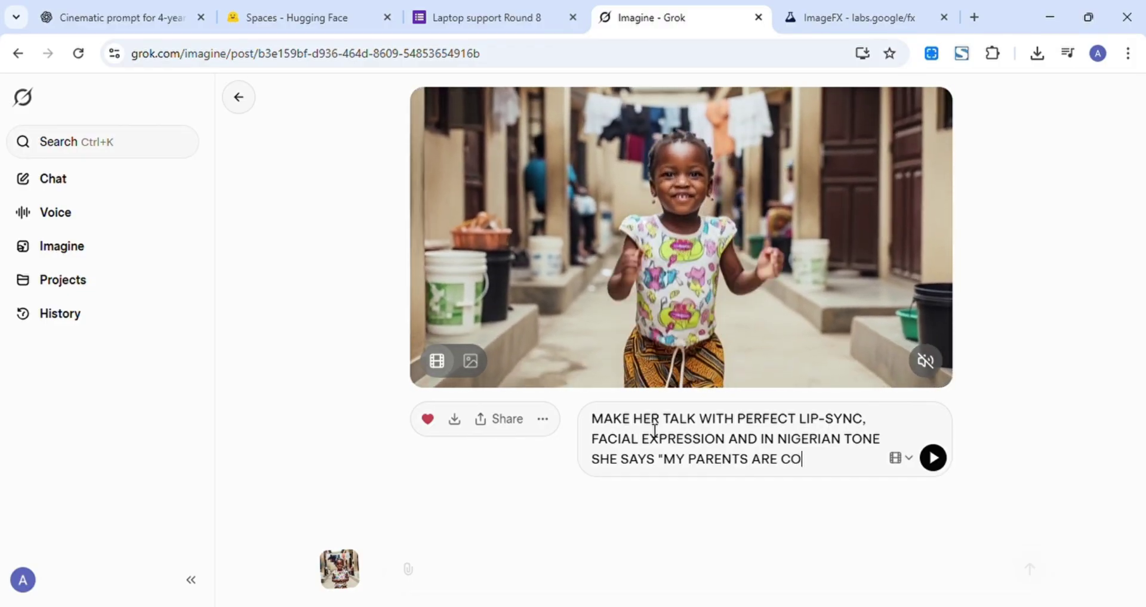
{"action": "type", "text": "THAT THERE IS NO FOOD IN THE HOUSE BUT"}
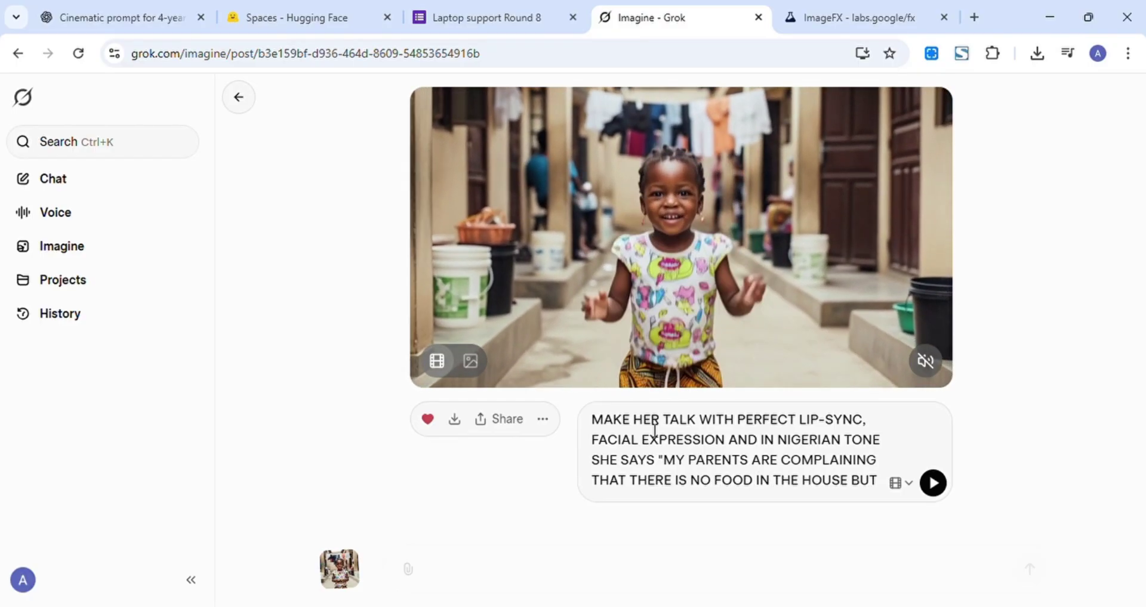
{"action": "type", "text": "KNOW THEY WILL NOT WASH"}
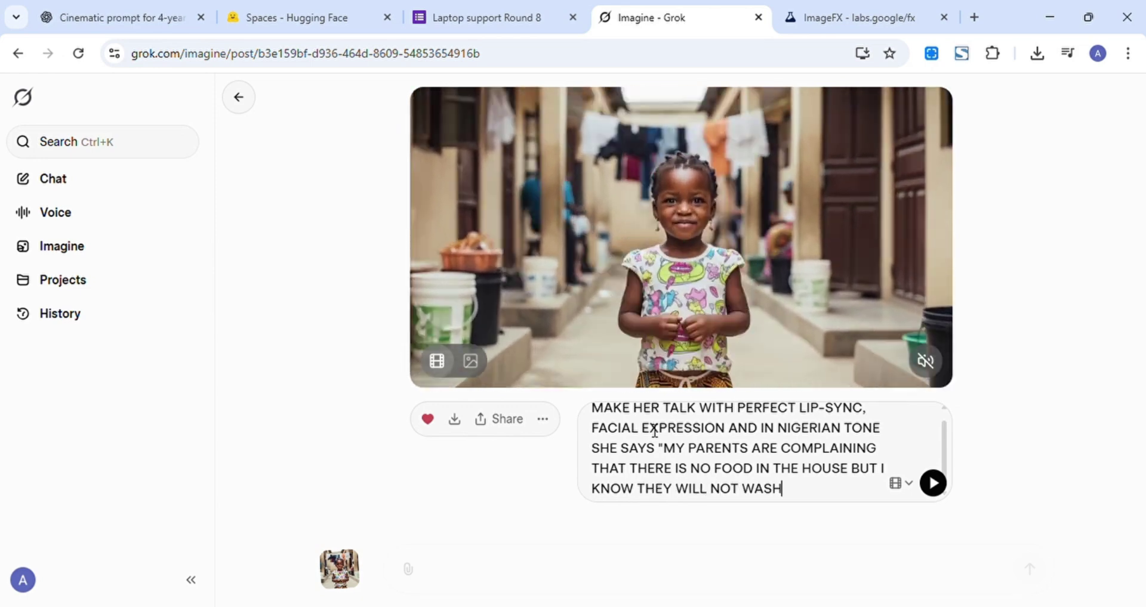
{"action": "type", "text": "WITHOUT EATING,"}
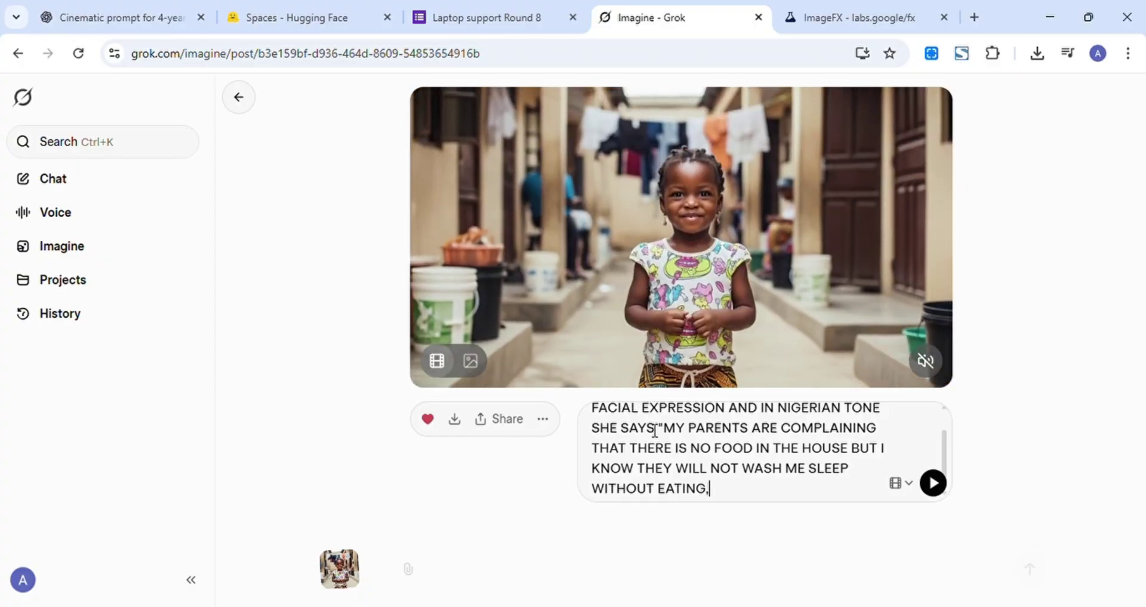
{"action": "type", "text": "\""}
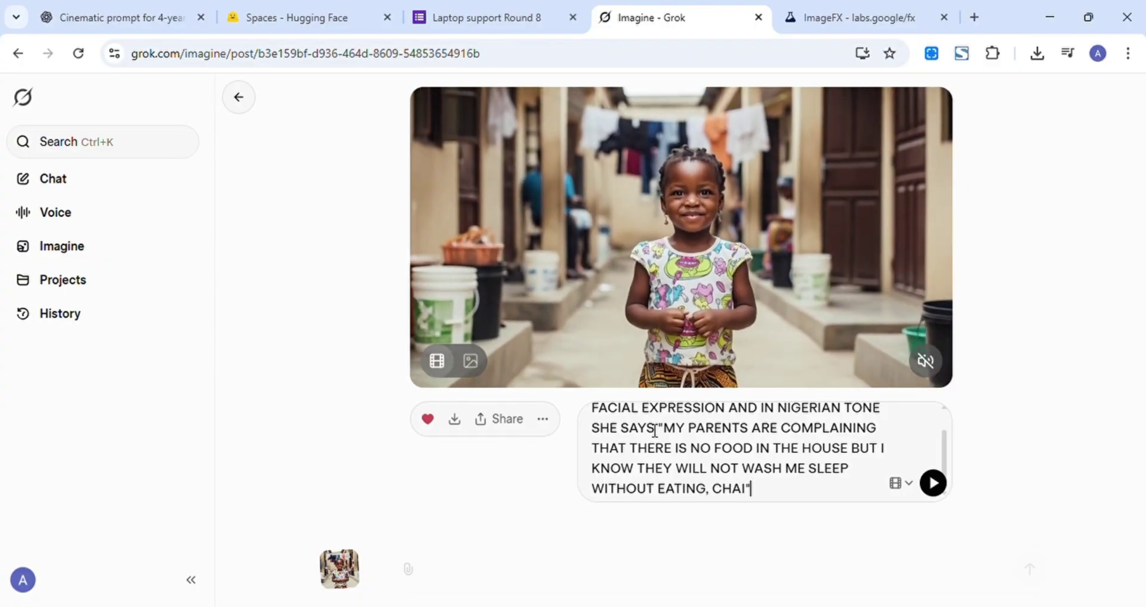
Generate the talking video from the prompt, play it with sound and mute it again.
{"action": "left_click", "coordinate": [933, 483]}
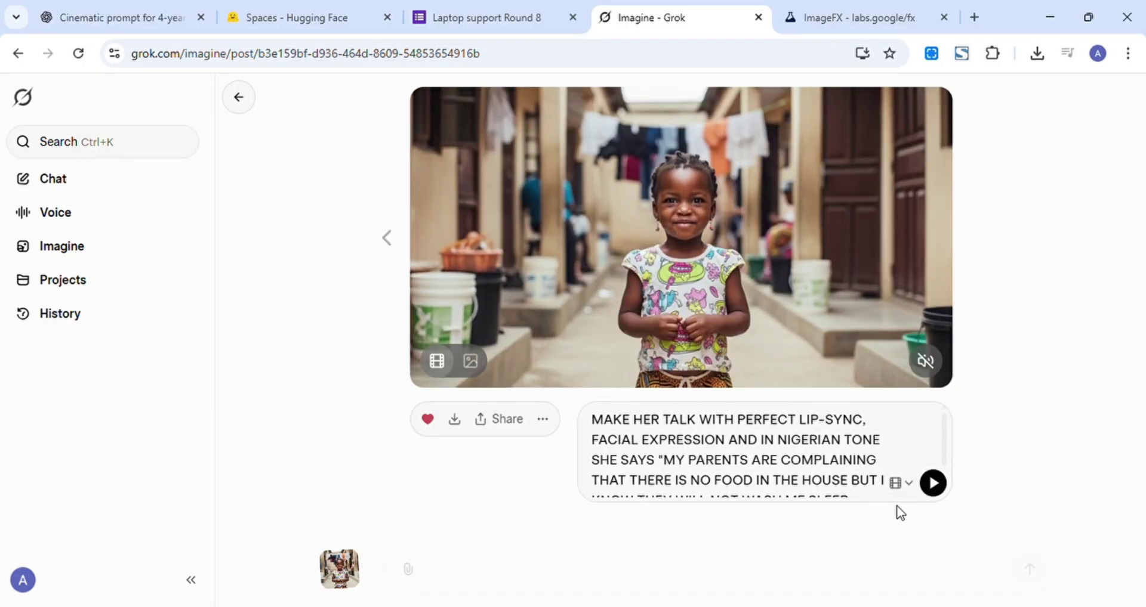
{"action": "left_click", "coordinate": [925, 361]}
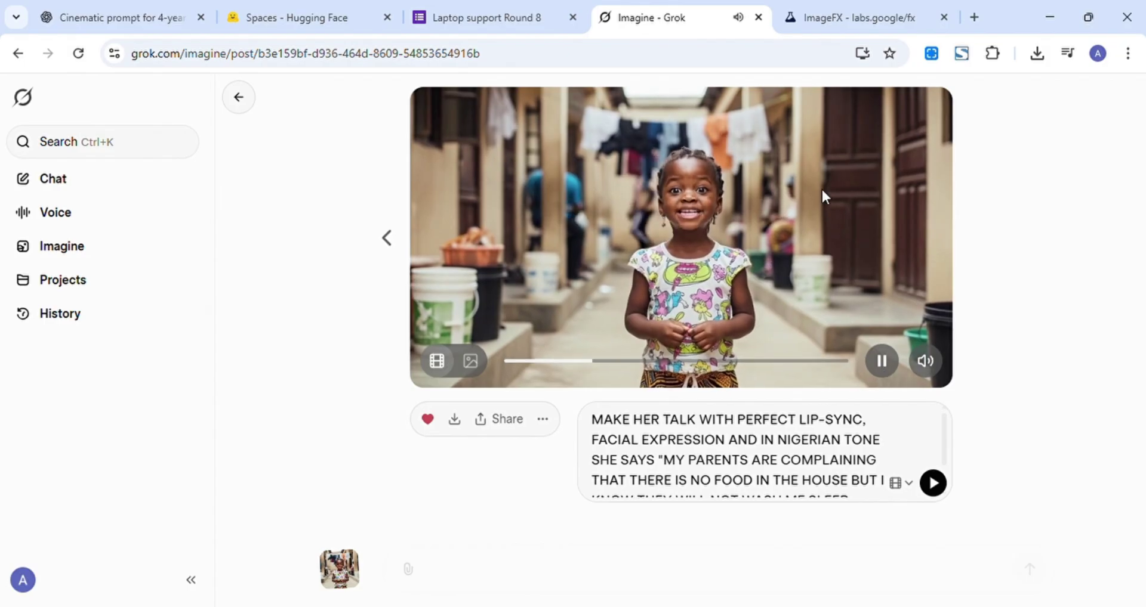
{"action": "left_click", "coordinate": [929, 362]}
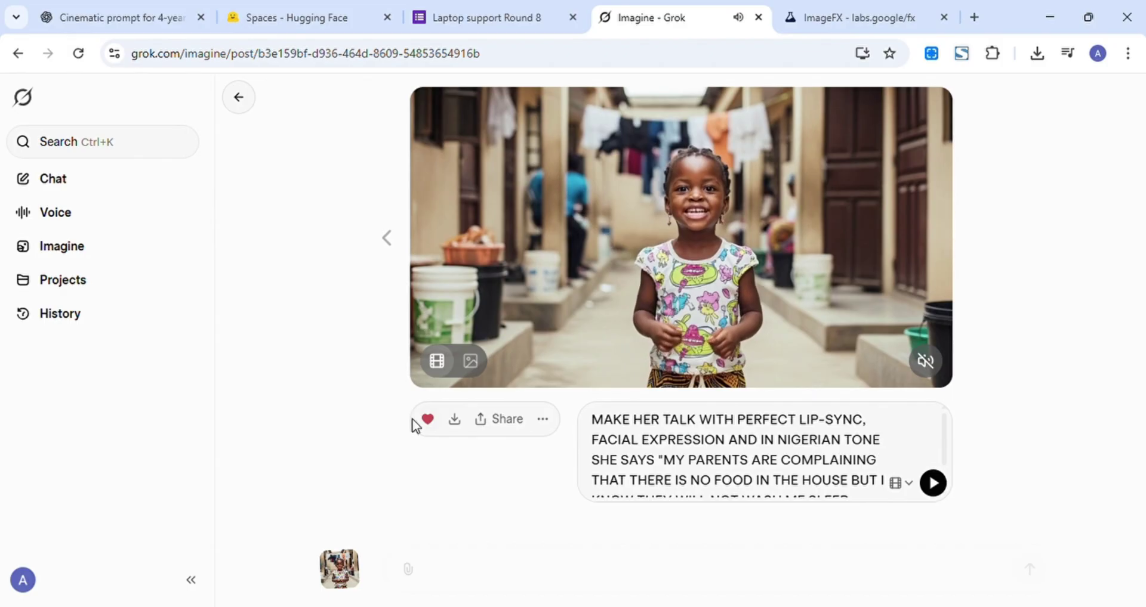
Download the generated talking video of the girl from Grok Imagine.
{"action": "left_click", "coordinate": [457, 420]}
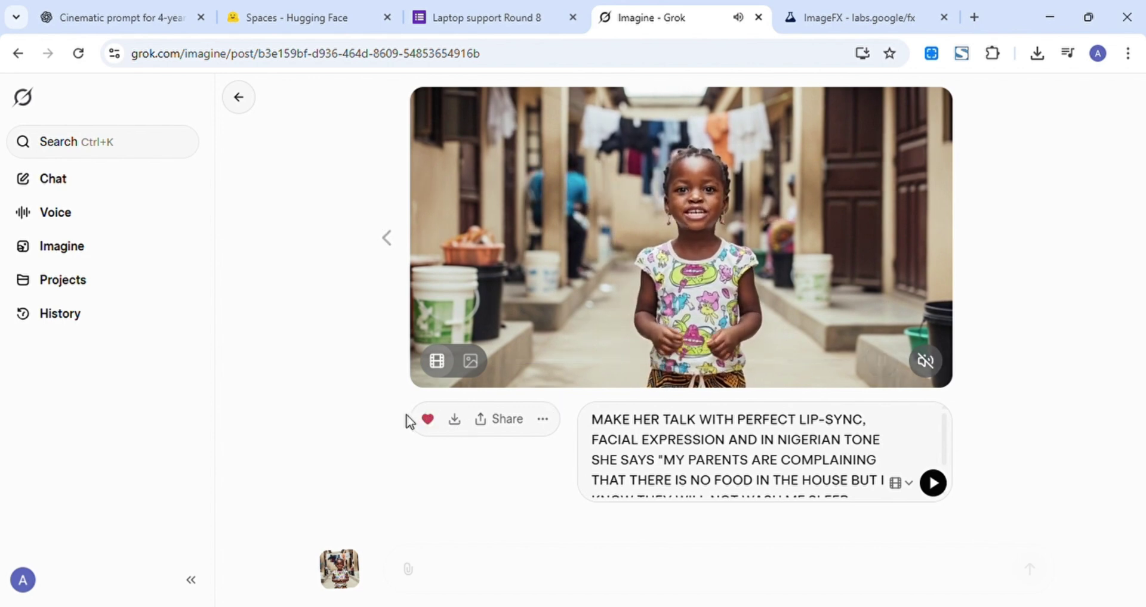
{"action": "left_click", "coordinate": [459, 420]}
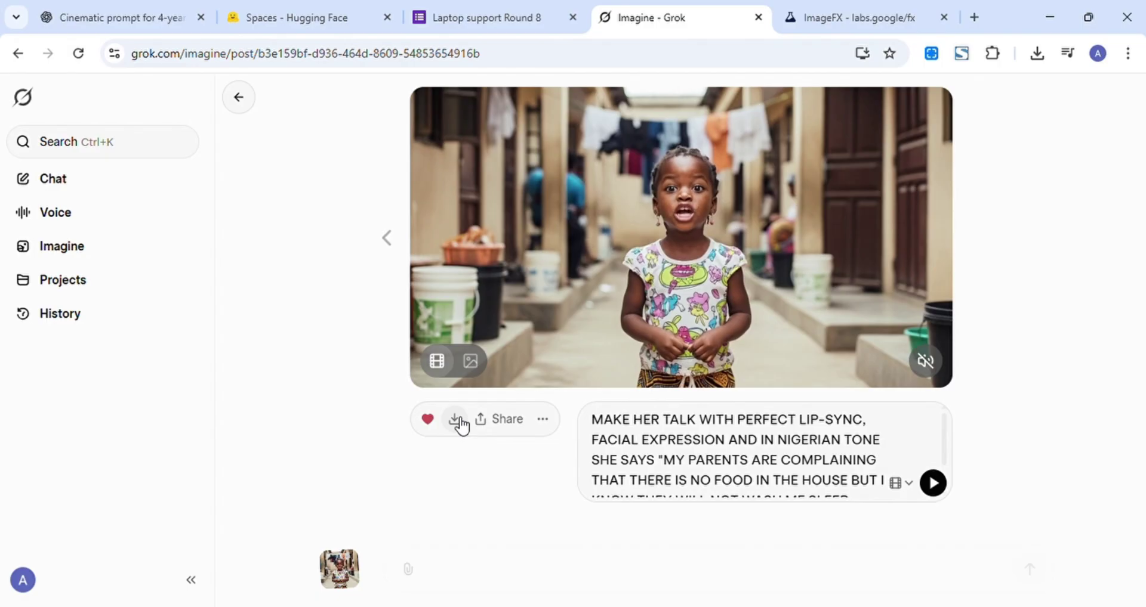
{"action": "left_click", "coordinate": [926, 362]}
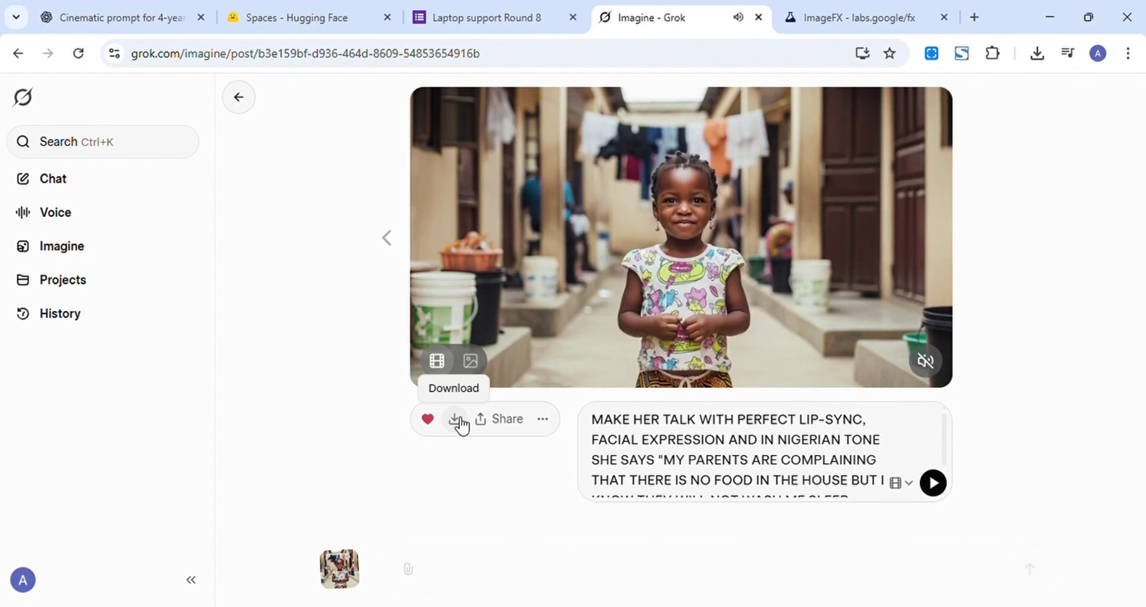
{"action": "left_click", "coordinate": [459, 420]}
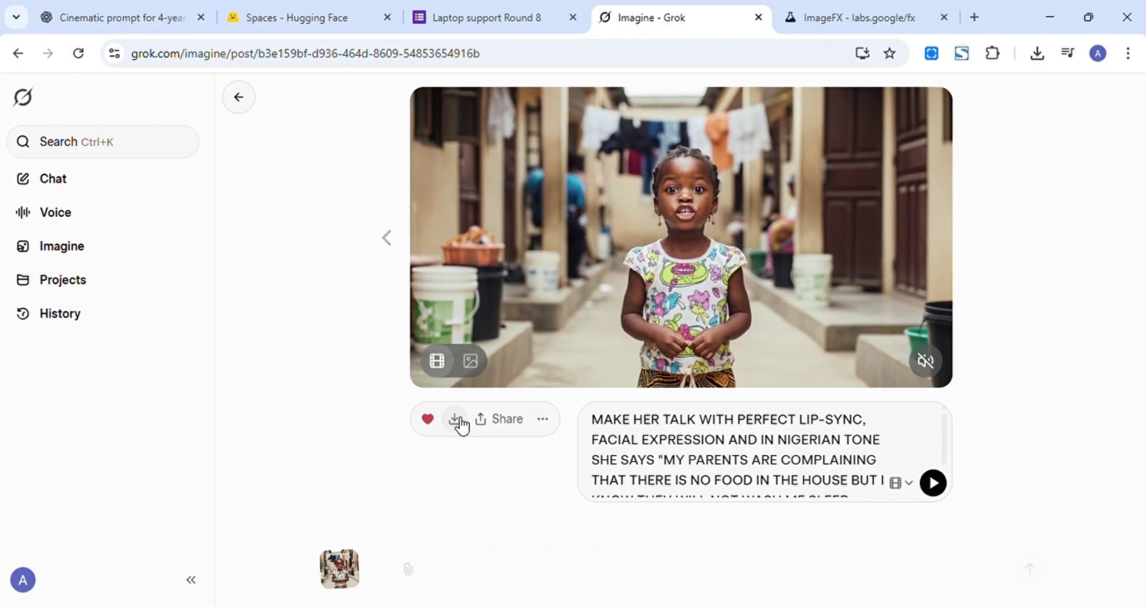
{"action": "left_click", "coordinate": [925, 361]}
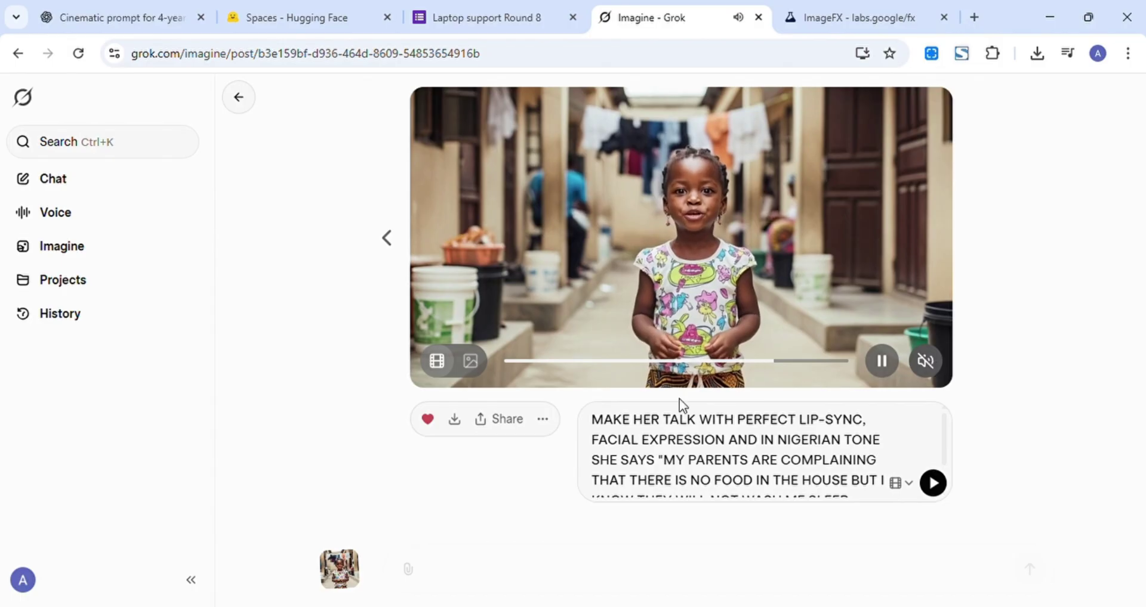
{"action": "left_click", "coordinate": [460, 421]}
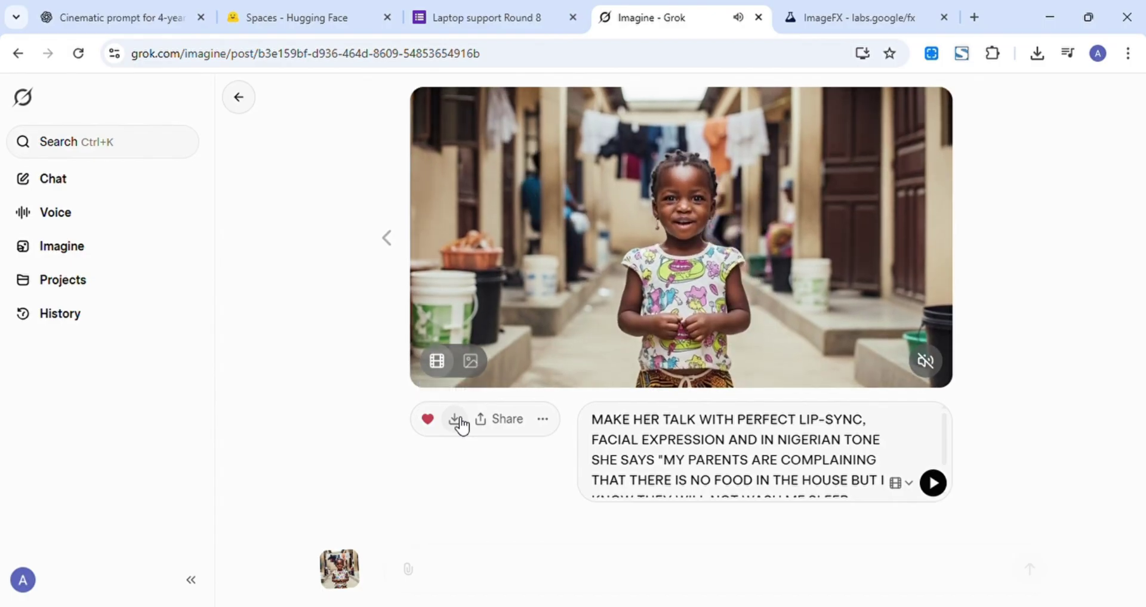